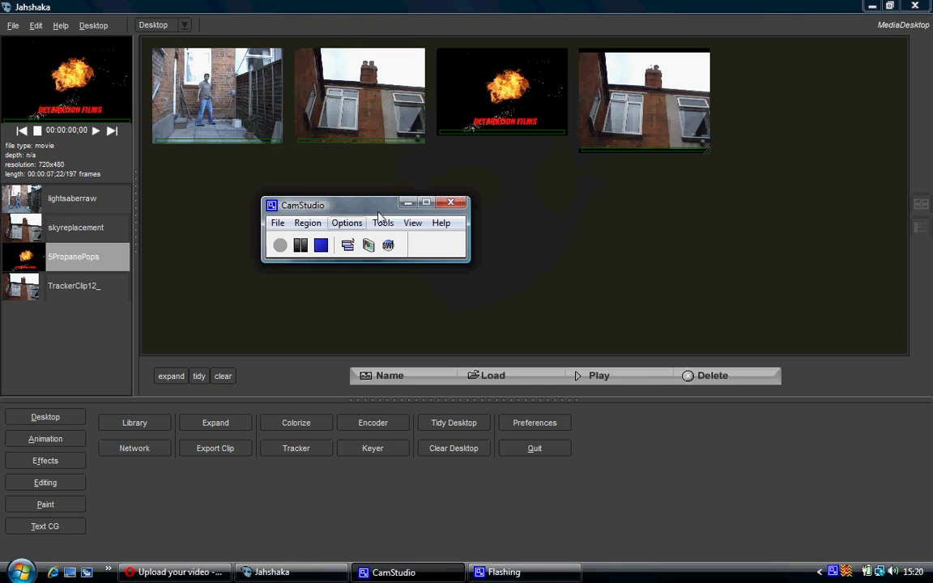
{"action": "left_click", "coordinate": [409, 204]}
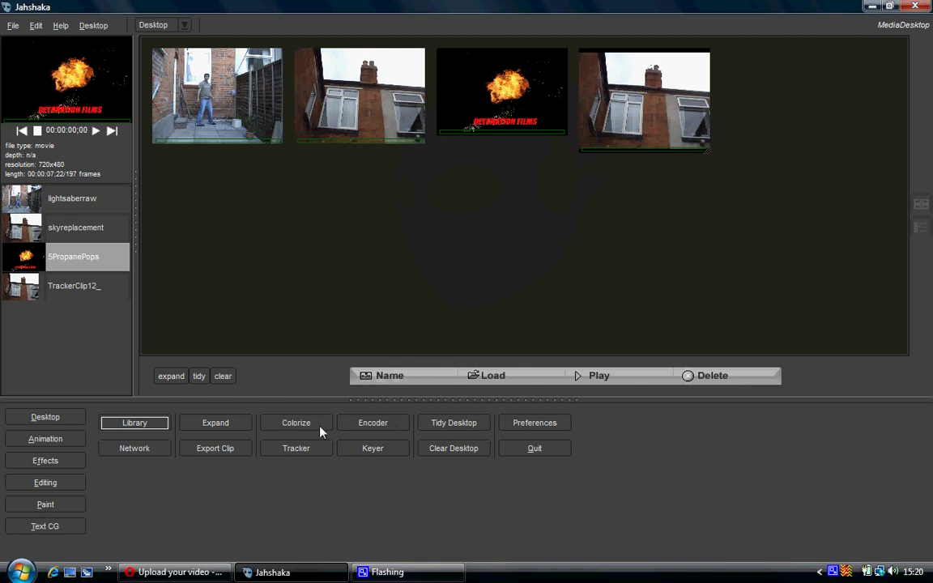
{"action": "left_click", "coordinate": [185, 27]}
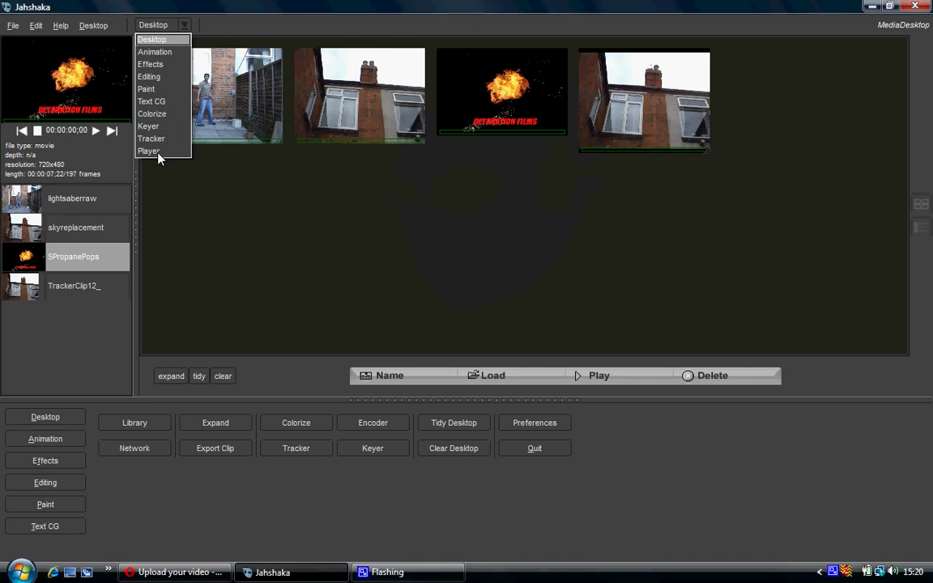
{"action": "left_click", "coordinate": [344, 12]}
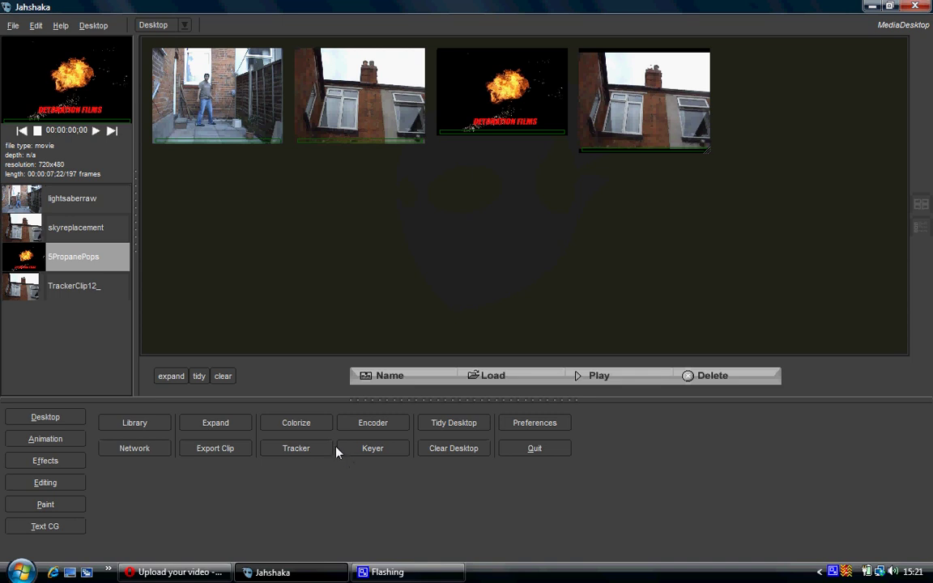
Load the skyreplacement clip in the Colorize module and move the playhead to 00:00:00:22
{"action": "left_click", "coordinate": [324, 427]}
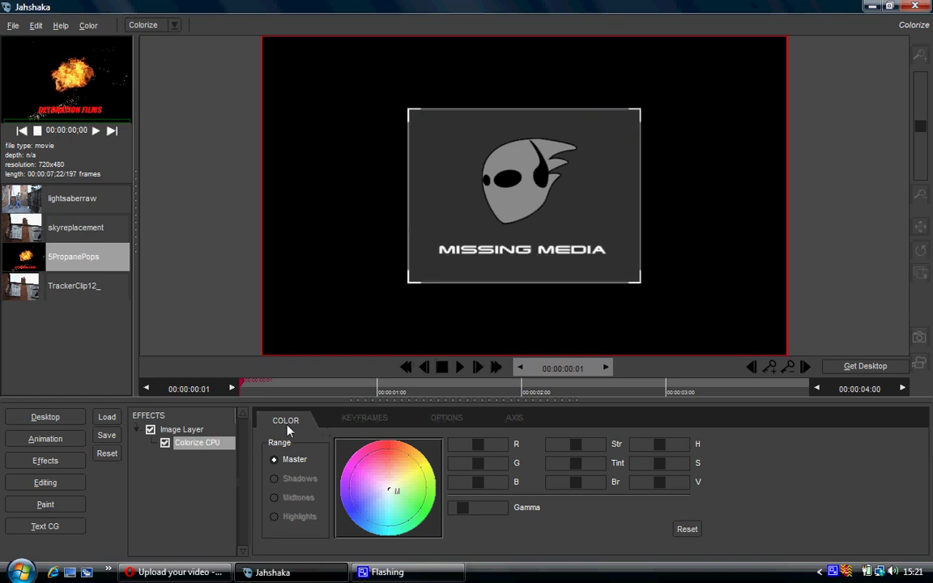
{"action": "left_click", "coordinate": [192, 431]}
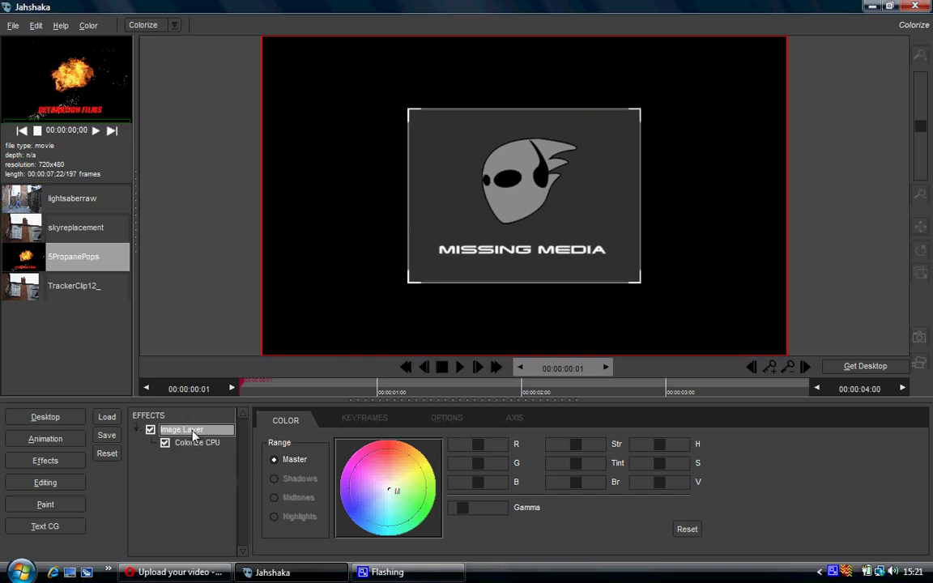
{"action": "left_click", "coordinate": [81, 234]}
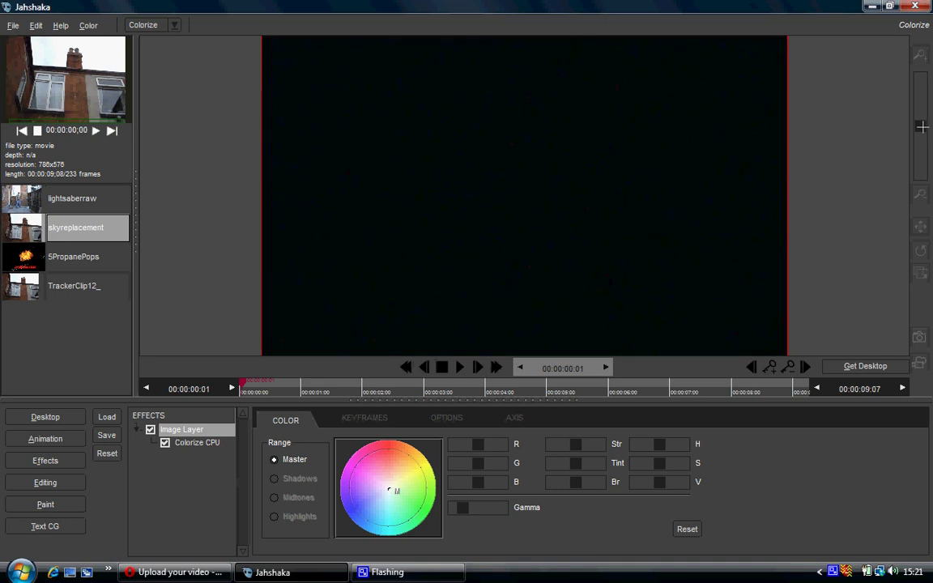
{"action": "left_click_drag", "start_coordinate": [920, 126], "coordinate": [922, 153]}
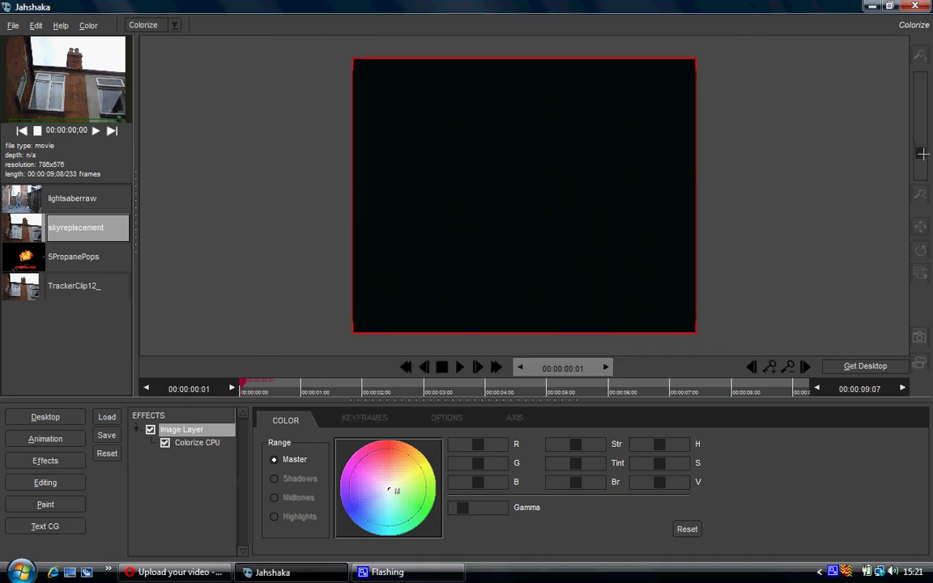
{"action": "left_click", "coordinate": [921, 250]}
{"action": "left_click_drag", "start_coordinate": [921, 151], "coordinate": [921, 146]}
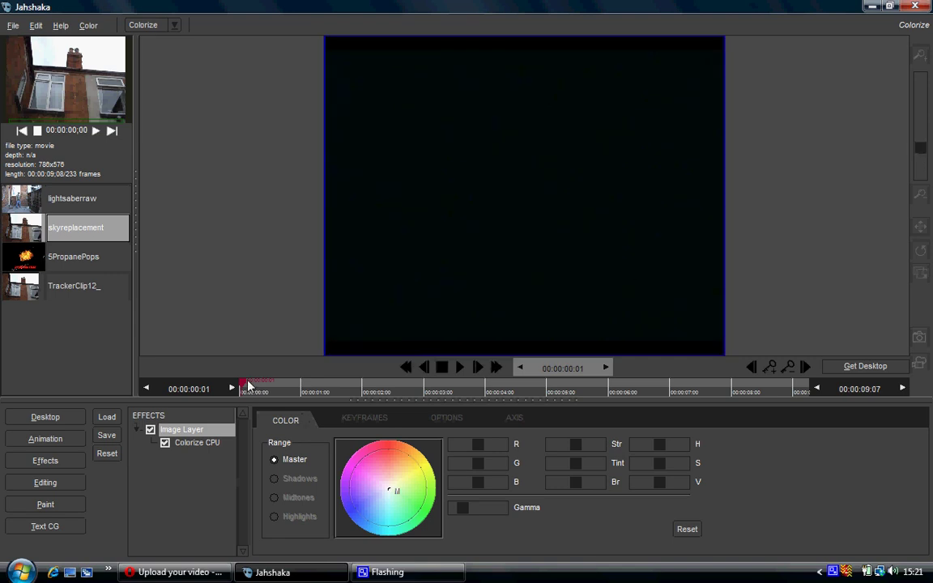
{"action": "left_click_drag", "start_coordinate": [243, 380], "coordinate": [306, 388]}
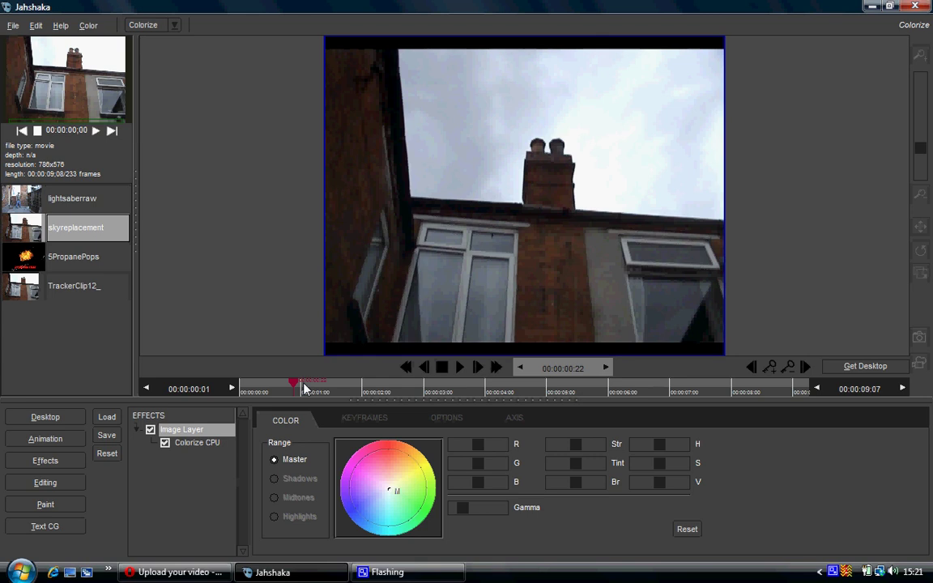
Tint the clip strongly magenta with the Colorize CPU effect, shifting the master colour towards red, raising R and B and lowering G
{"action": "left_click", "coordinate": [188, 449]}
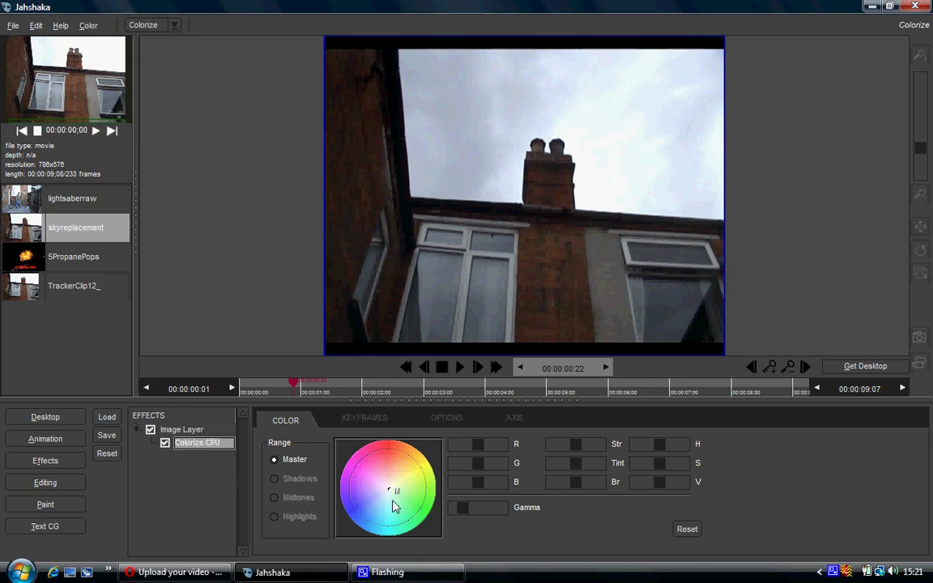
{"action": "mouse_move", "coordinate": [401, 476]}
{"action": "left_mouse_down"}
{"action": "mouse_move", "coordinate": [410, 466]}
{"action": "mouse_move", "coordinate": [408, 499]}
{"action": "mouse_move", "coordinate": [379, 508]}
{"action": "mouse_move", "coordinate": [371, 481]}
{"action": "mouse_move", "coordinate": [386, 462]}
{"action": "left_mouse_up"}
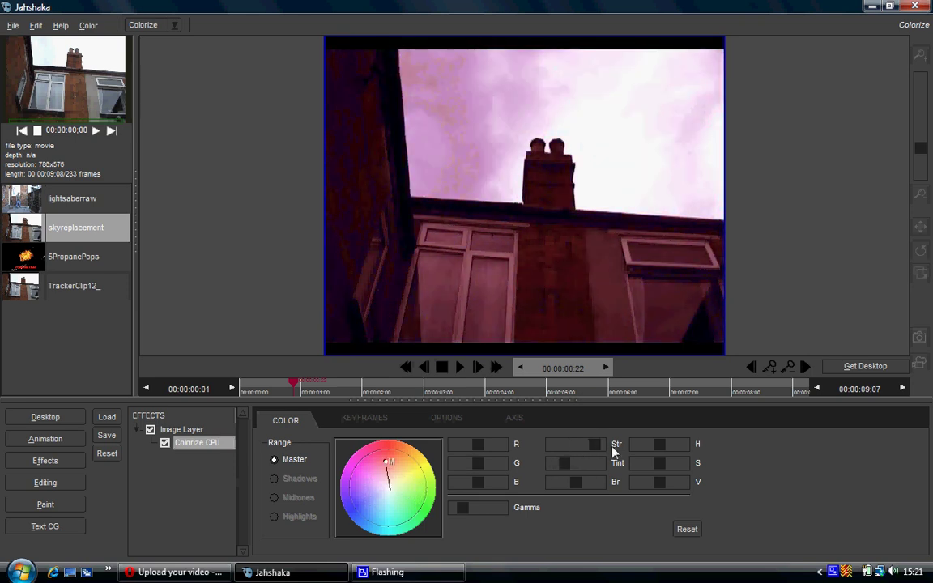
{"action": "left_click_drag", "start_coordinate": [477, 445], "coordinate": [492, 481]}
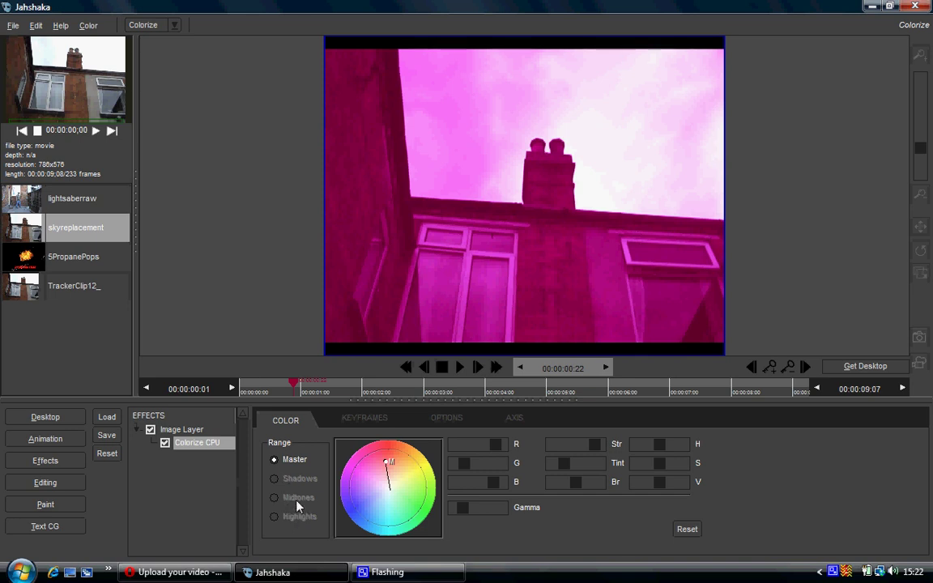
Examine the keyframe, option and axis settings of the Colorize CPU effect
{"action": "left_click", "coordinate": [199, 429]}
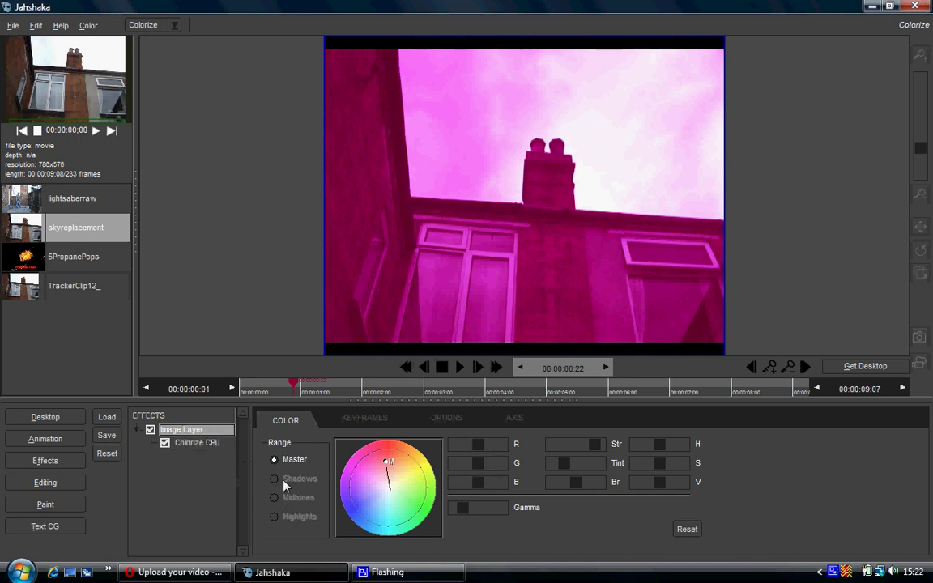
{"action": "left_click", "coordinate": [208, 445]}
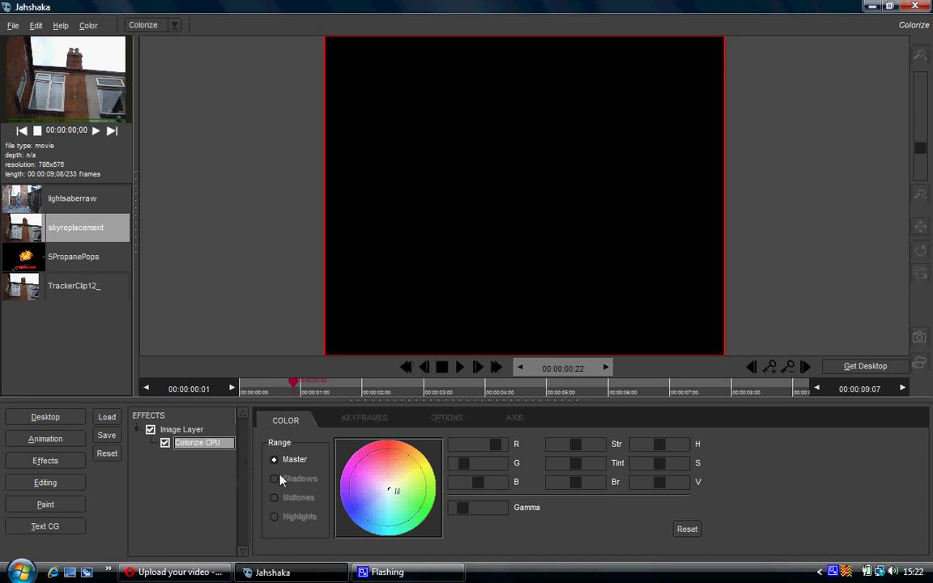
{"action": "left_click", "coordinate": [344, 421]}
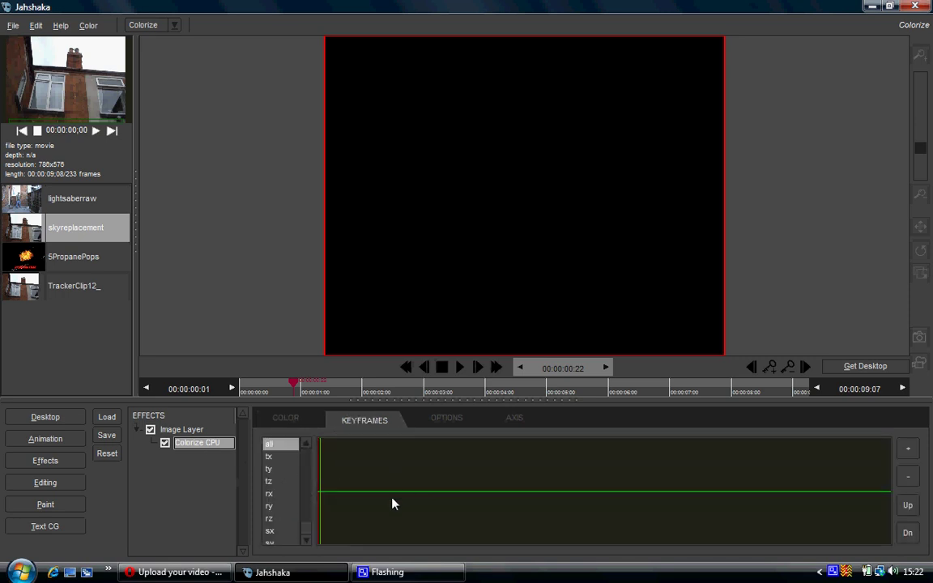
{"action": "left_click", "coordinate": [437, 425]}
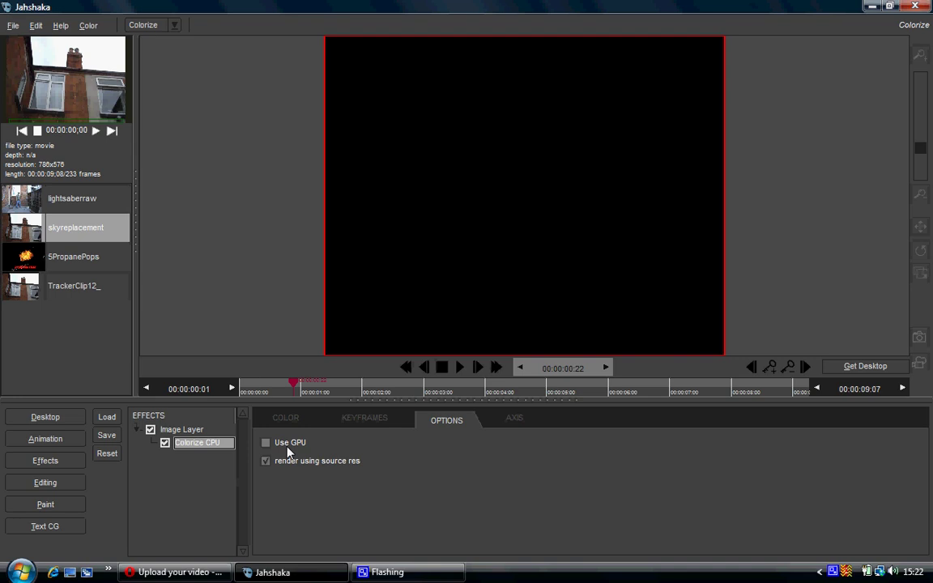
{"action": "left_click", "coordinate": [509, 417]}
{"action": "left_click", "coordinate": [283, 418]}
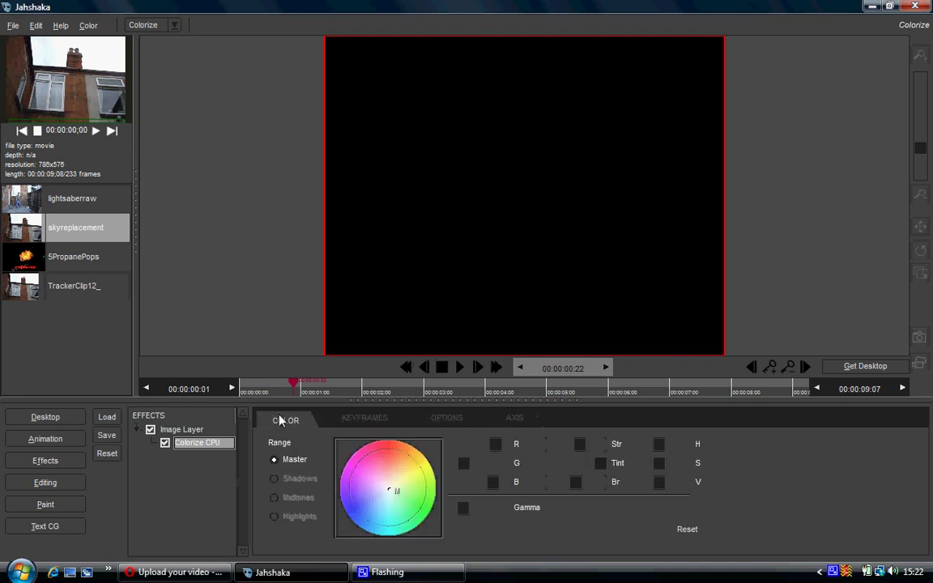
Reset the colour corrections made to the image layer
{"action": "left_click", "coordinate": [195, 430]}
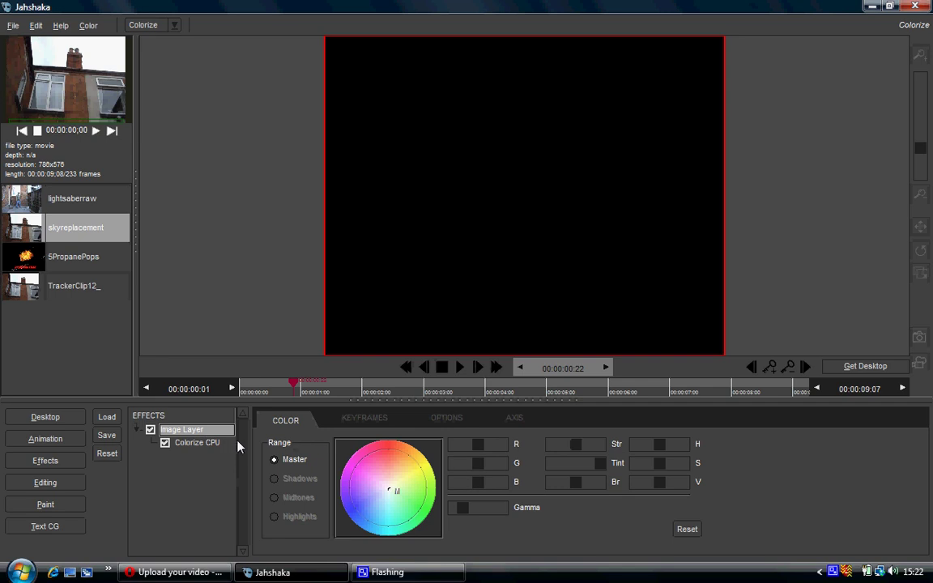
{"action": "left_click", "coordinate": [107, 453]}
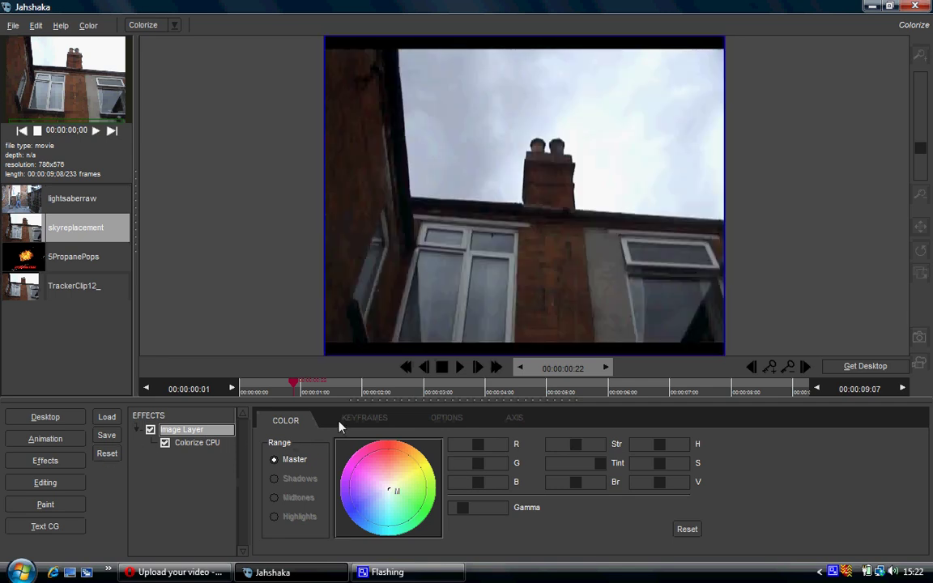
Add an image layer in the Animation module and load the skyreplacement clip into it
{"action": "left_click", "coordinate": [62, 442]}
{"action": "left_click", "coordinate": [114, 416]}
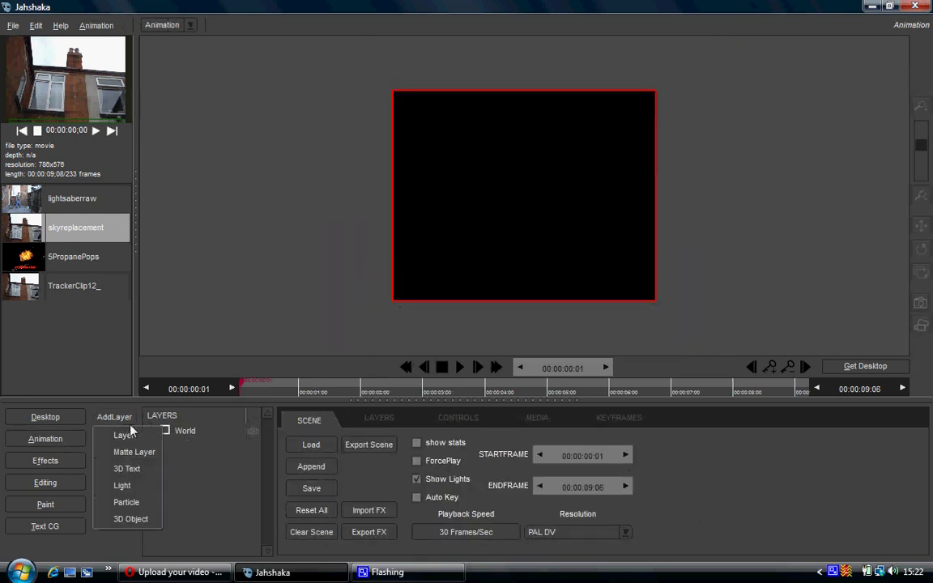
{"action": "left_click", "coordinate": [136, 433]}
{"action": "left_click_drag", "start_coordinate": [59, 233], "coordinate": [486, 206]}
Apply the Colorize CPU effect to the new layer and show its colour controls
{"action": "left_click", "coordinate": [379, 419]}
{"action": "left_click", "coordinate": [469, 462]}
{"action": "left_click", "coordinate": [499, 340]}
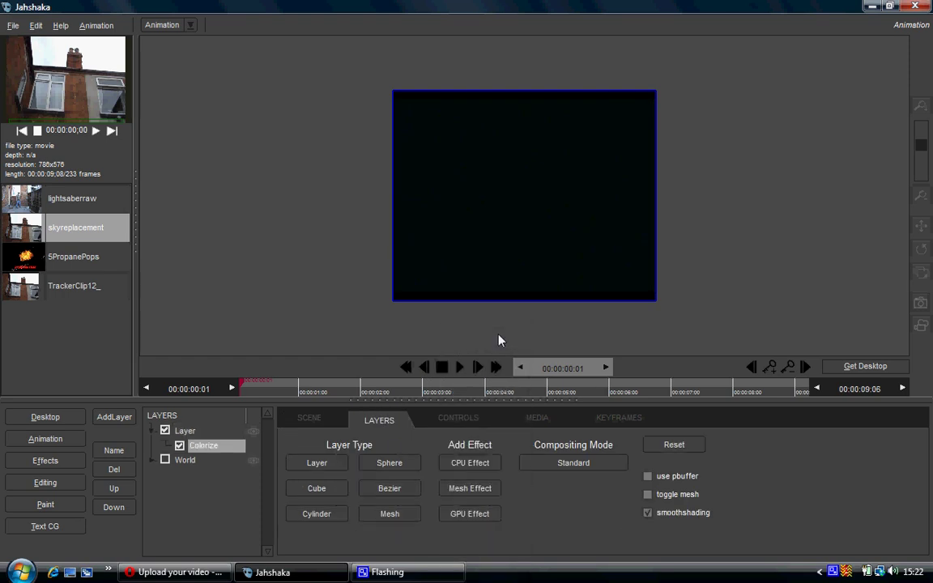
{"action": "left_click", "coordinate": [436, 424]}
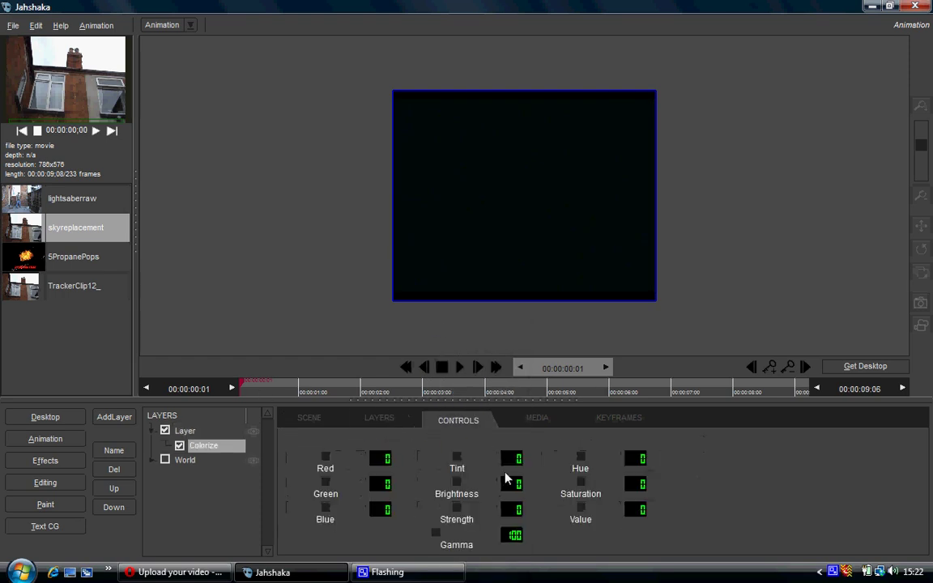
Go back to the Colorize module and move the playhead to 00:00:00:02
{"action": "left_click", "coordinate": [45, 417]}
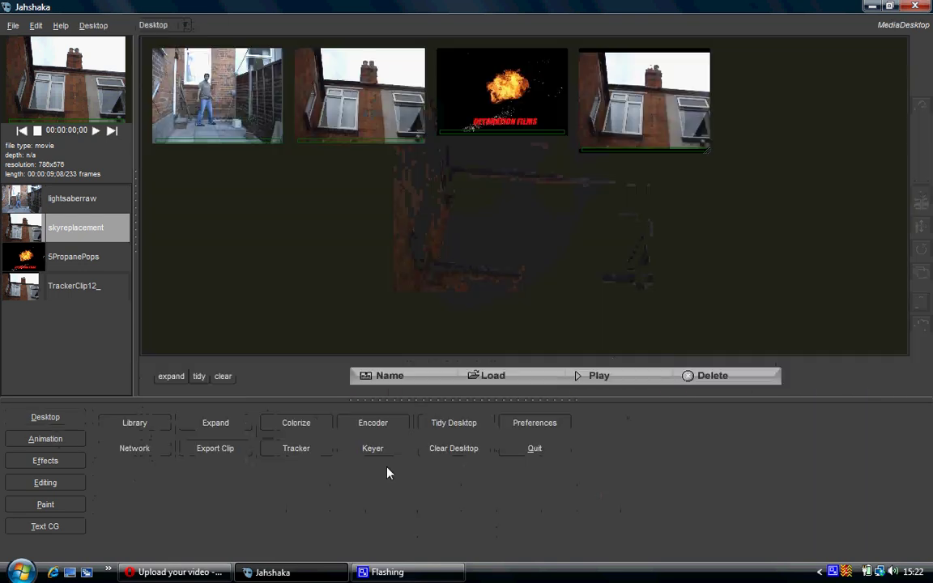
{"action": "left_click", "coordinate": [304, 432]}
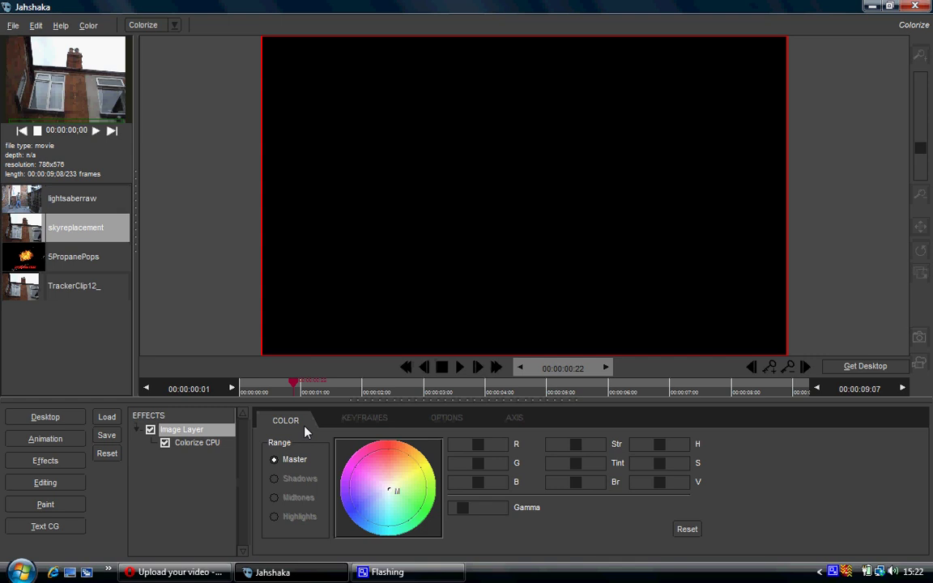
{"action": "left_click", "coordinate": [290, 384]}
{"action": "left_click", "coordinate": [246, 386]}
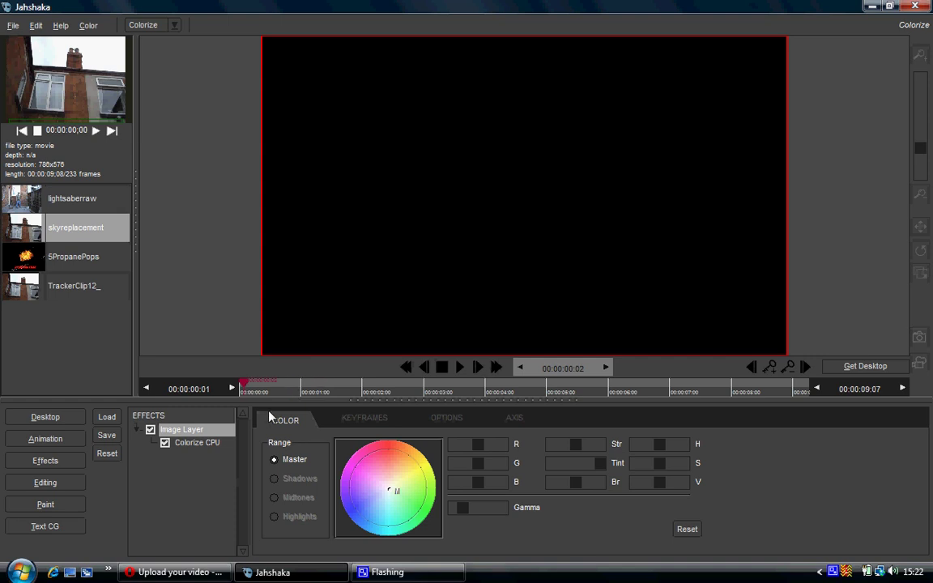
Open the Encoder module and load the lightsaberraw clip for encoding
{"action": "left_click", "coordinate": [49, 422]}
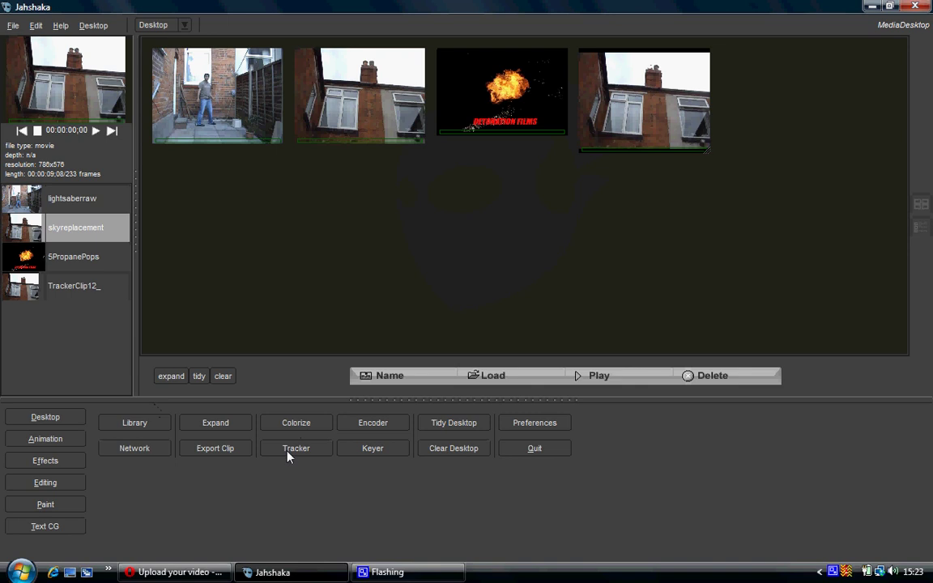
{"action": "left_click", "coordinate": [348, 423]}
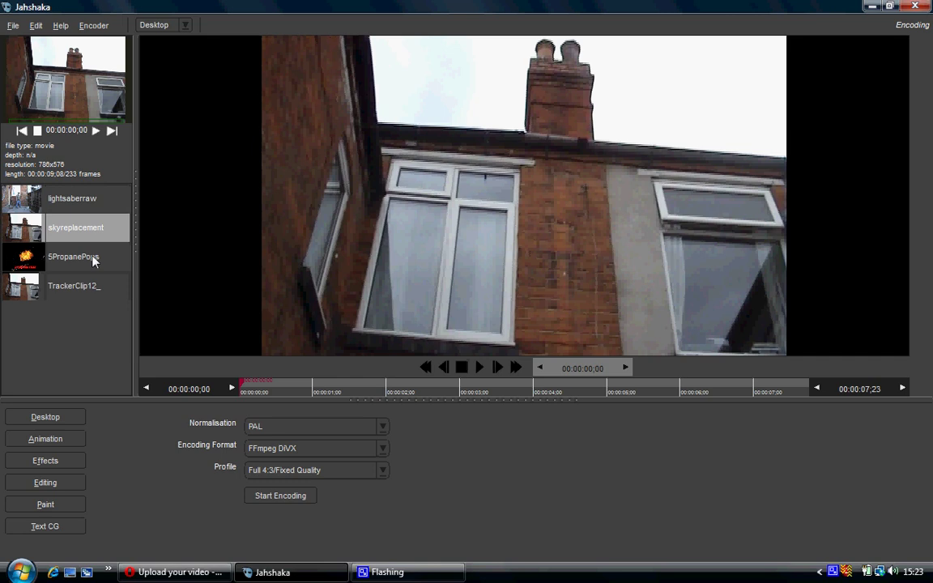
{"action": "left_click", "coordinate": [77, 198]}
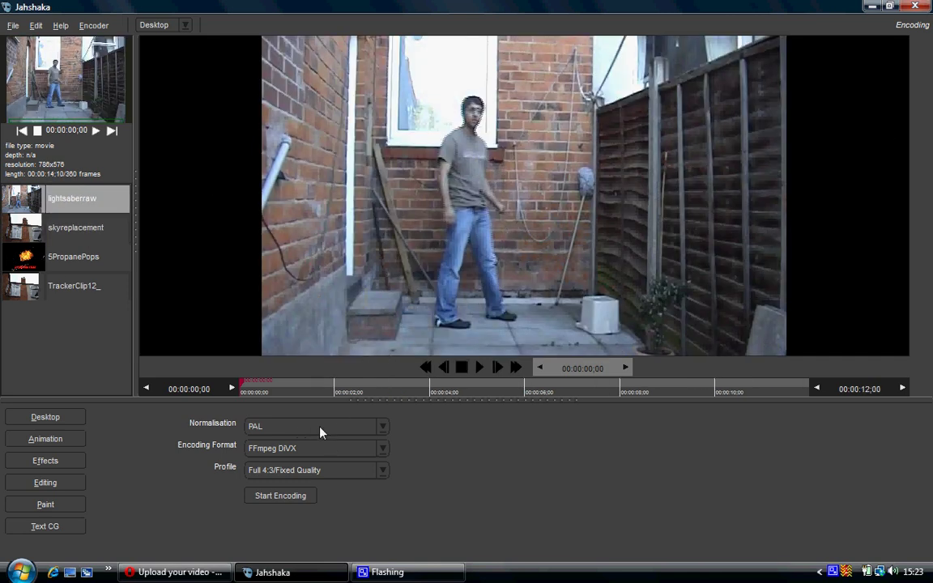
Set the encoding to PAL, FFmpeg DiVX and the Full 16:9/Fixed Quality profile, and return to the media desktop
{"action": "left_click", "coordinate": [382, 426]}
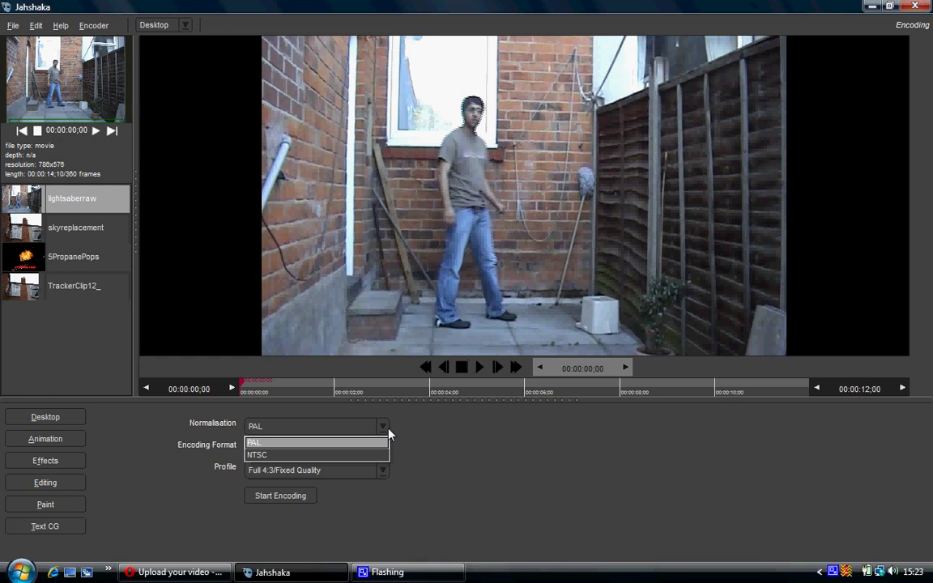
{"action": "left_click", "coordinate": [382, 427]}
{"action": "left_click", "coordinate": [385, 432]}
{"action": "left_click", "coordinate": [388, 427]}
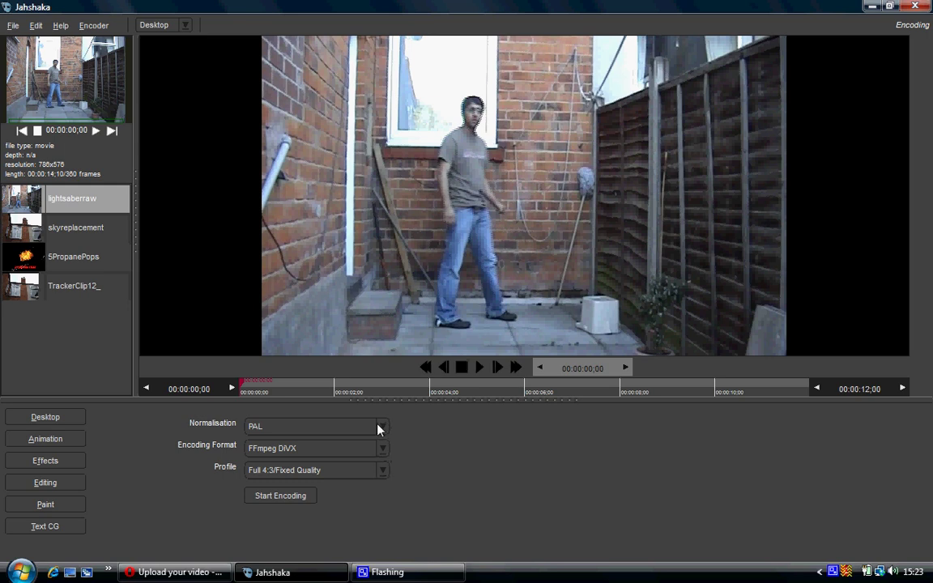
{"action": "left_click", "coordinate": [380, 472]}
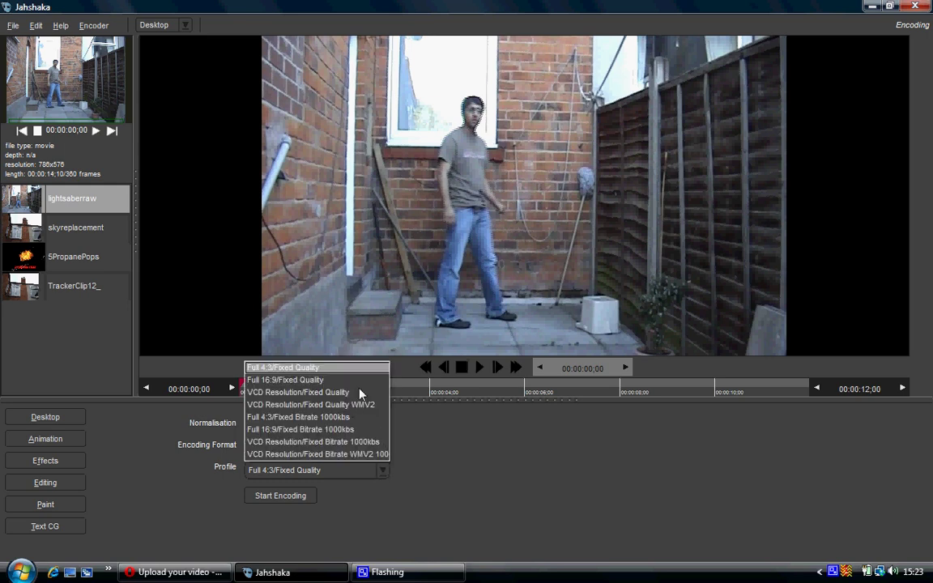
{"action": "left_click", "coordinate": [351, 380]}
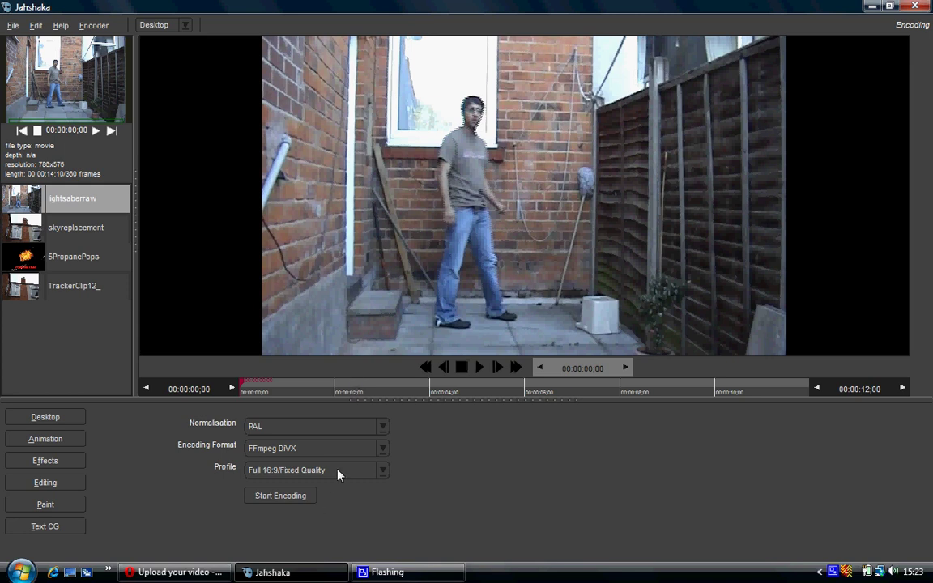
{"action": "left_click", "coordinate": [332, 448]}
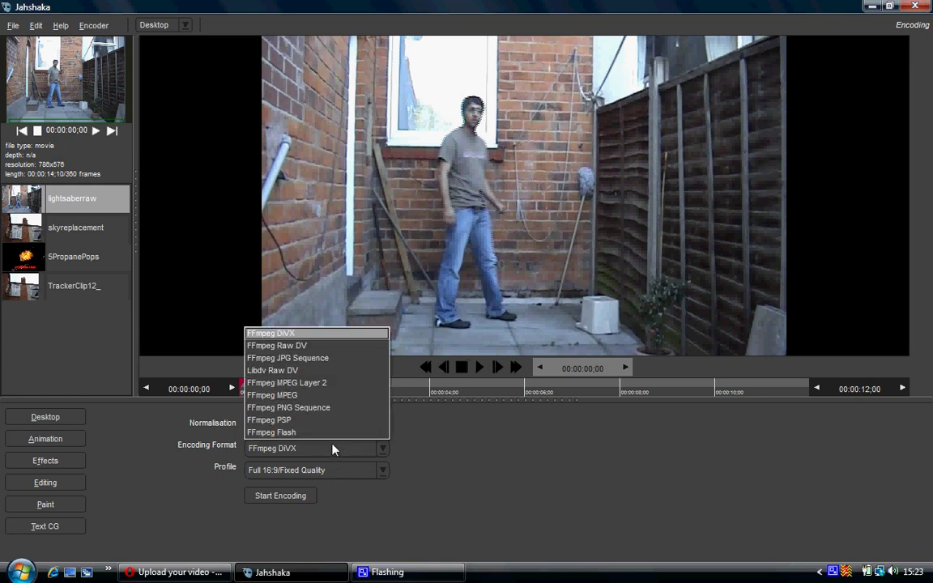
{"action": "left_click", "coordinate": [339, 335]}
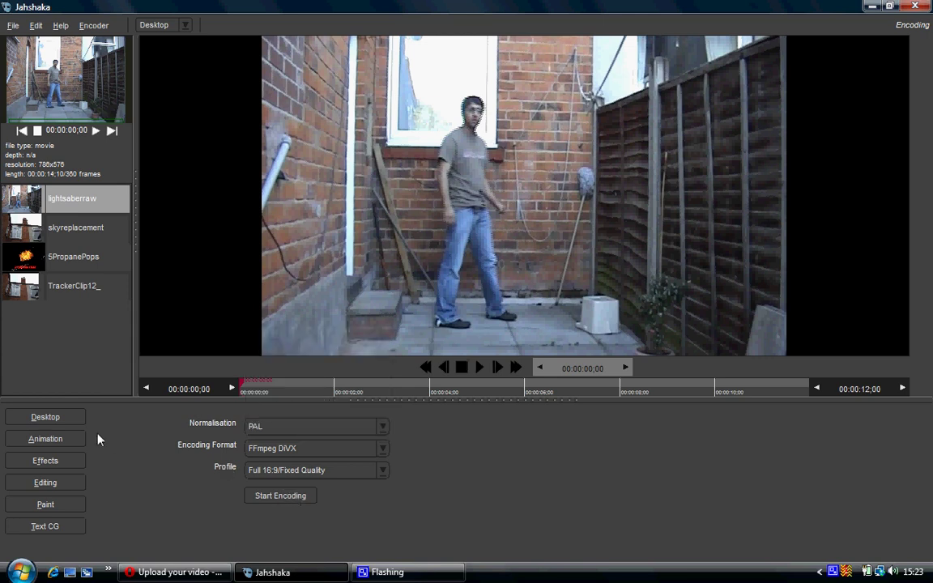
{"action": "left_click", "coordinate": [65, 423]}
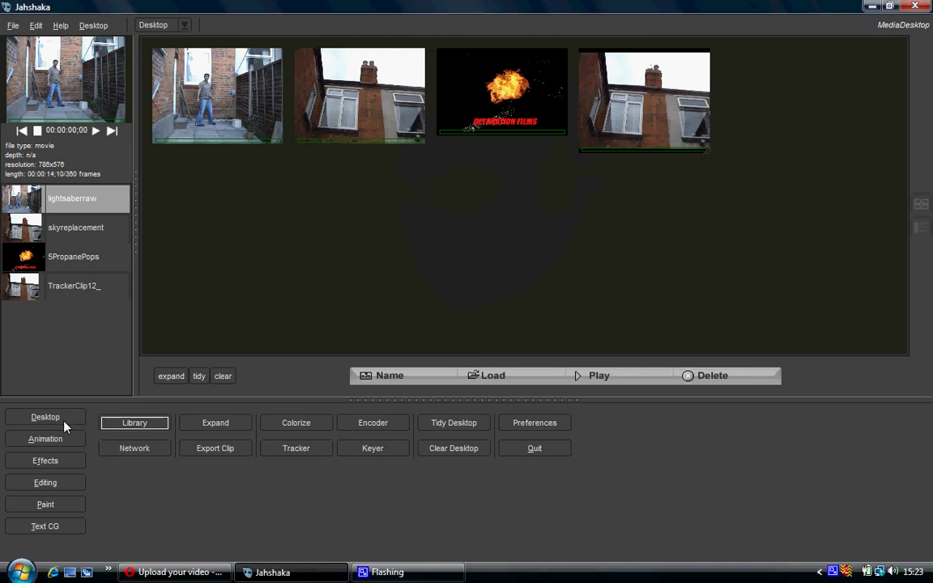
Open the Keyer module to view its source colour and colour range controls
{"action": "left_click", "coordinate": [385, 453]}
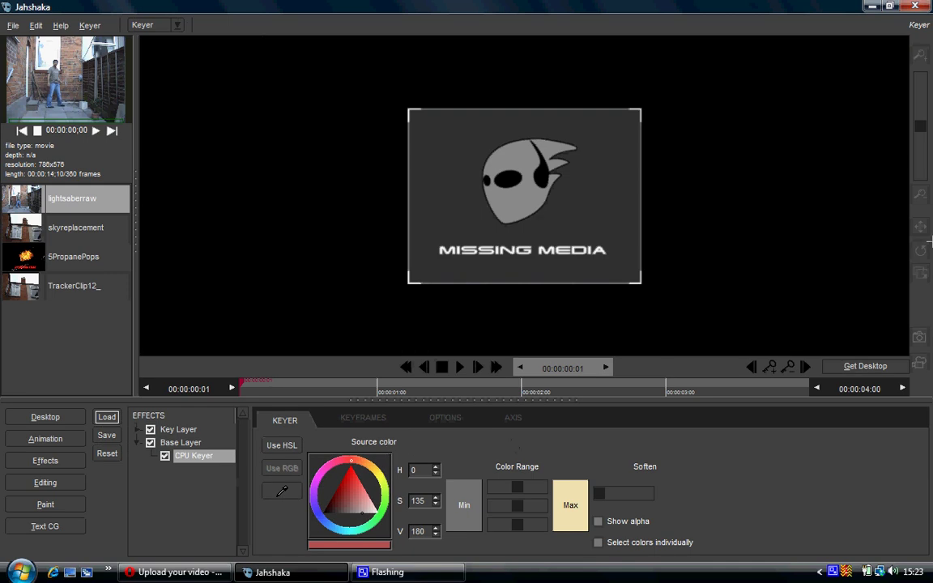
{"action": "left_click", "coordinate": [919, 137]}
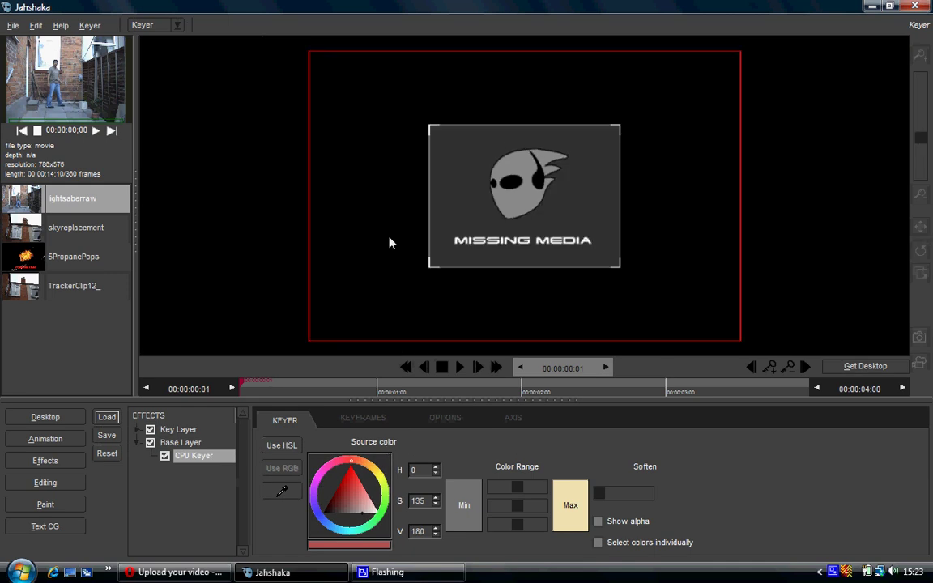
Switch to the Animation module and replace the layer's Colorize effect with the Chroma Key CPU effect
{"action": "left_click", "coordinate": [58, 442]}
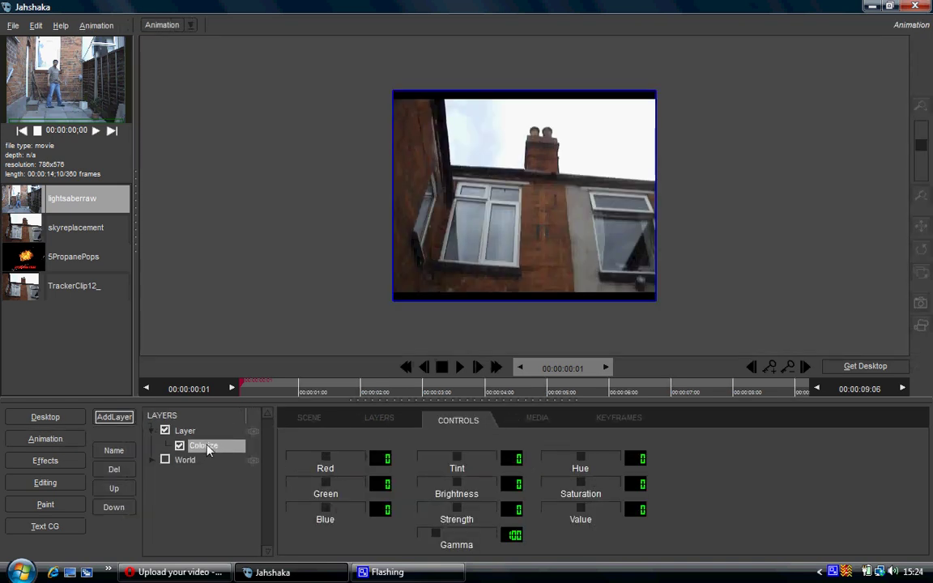
{"action": "left_click", "coordinate": [118, 468]}
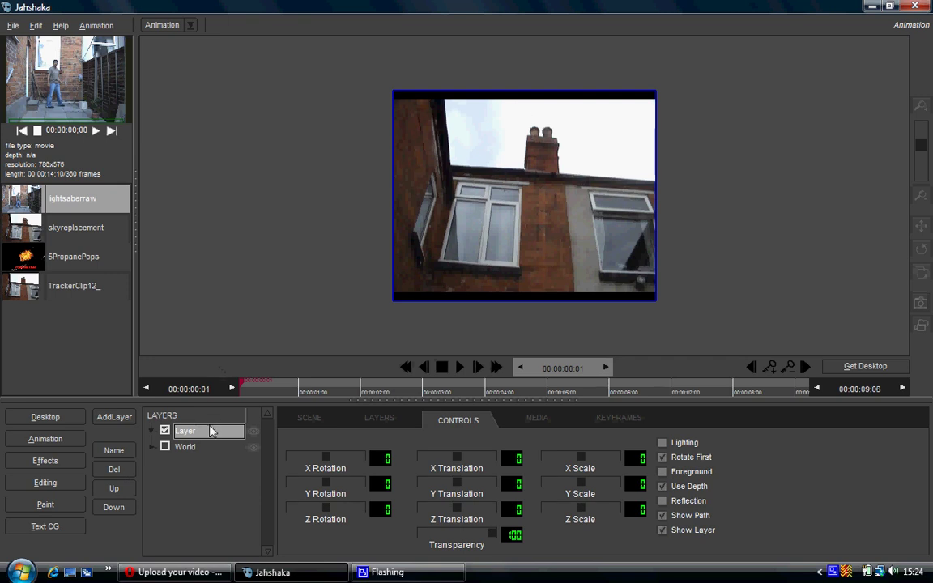
{"action": "left_click", "coordinate": [405, 421]}
{"action": "left_click", "coordinate": [463, 463]}
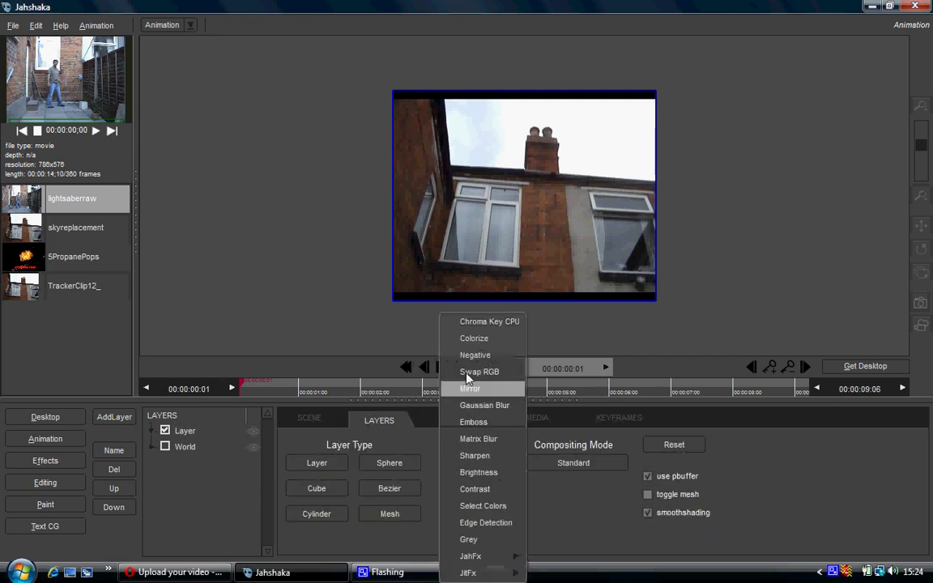
{"action": "left_click", "coordinate": [474, 325]}
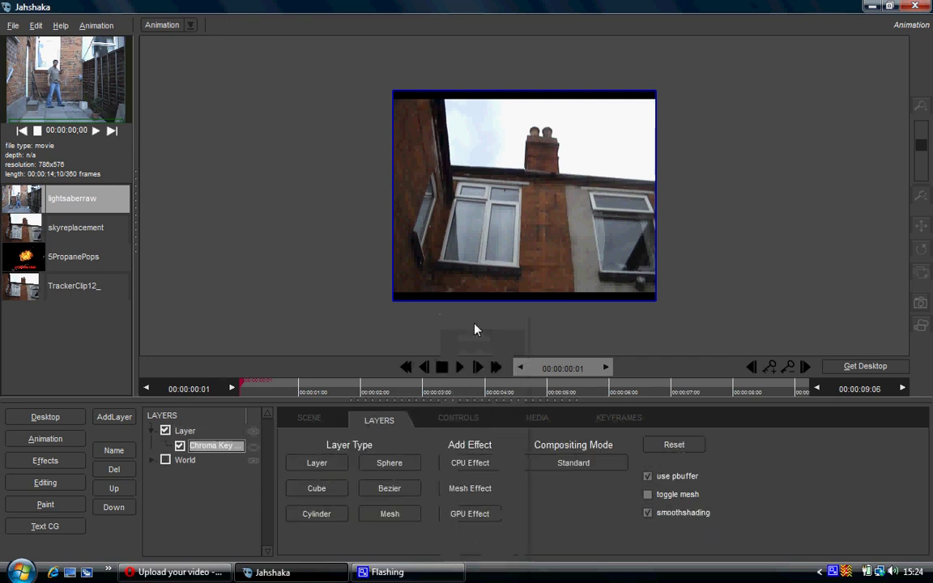
Set the chroma key effect's Red High to 306, Green High to 500 and Blue High to 214
{"action": "left_click", "coordinate": [447, 420]}
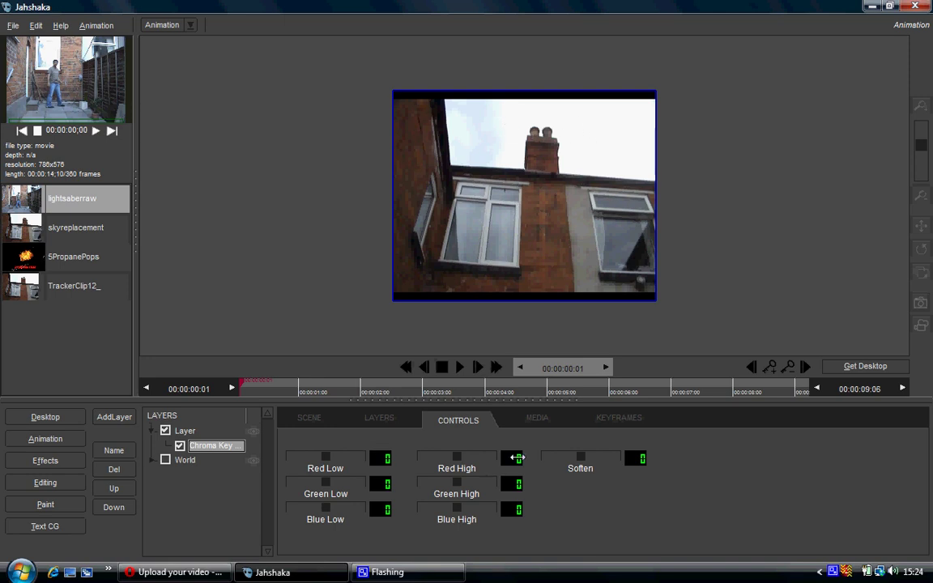
{"action": "left_click_drag", "start_coordinate": [456, 459], "coordinate": [506, 484]}
{"action": "left_click_drag", "start_coordinate": [453, 508], "coordinate": [469, 500]}
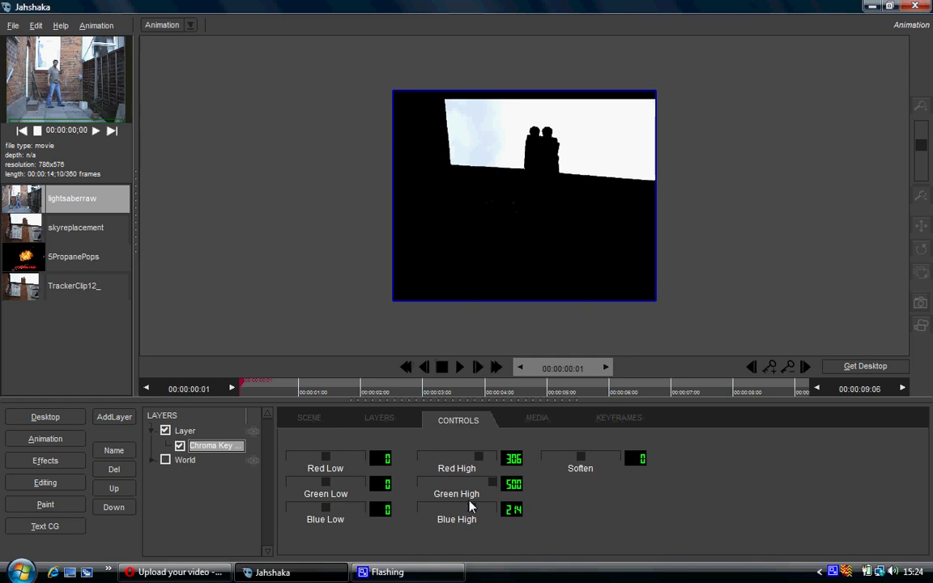
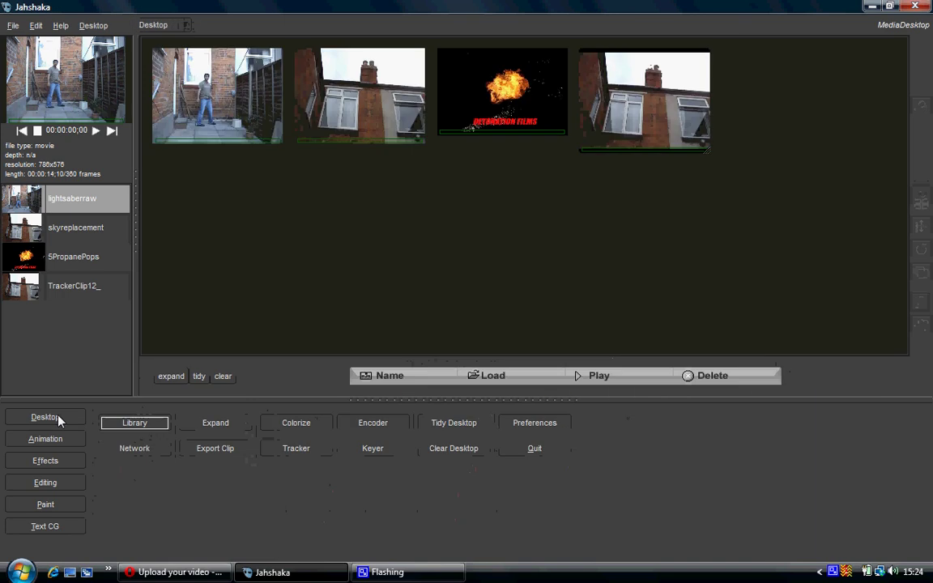
Return to the Keyer module, load the skyreplacement clip into the Key Layer and move the playhead to 00:00:00:07
{"action": "left_click", "coordinate": [390, 452]}
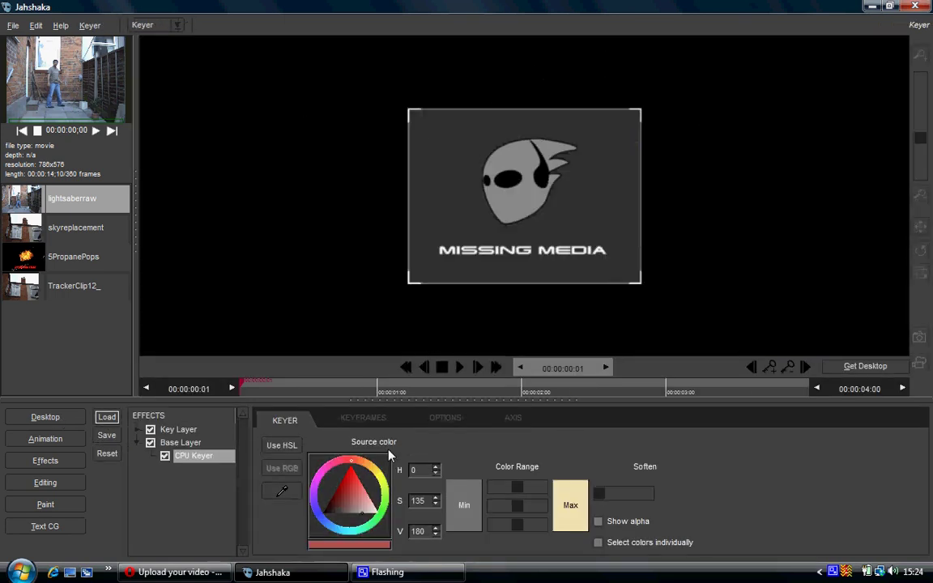
{"action": "scroll", "coordinate": [879, 162], "scroll_direction": "down", "scroll_amount": 3}
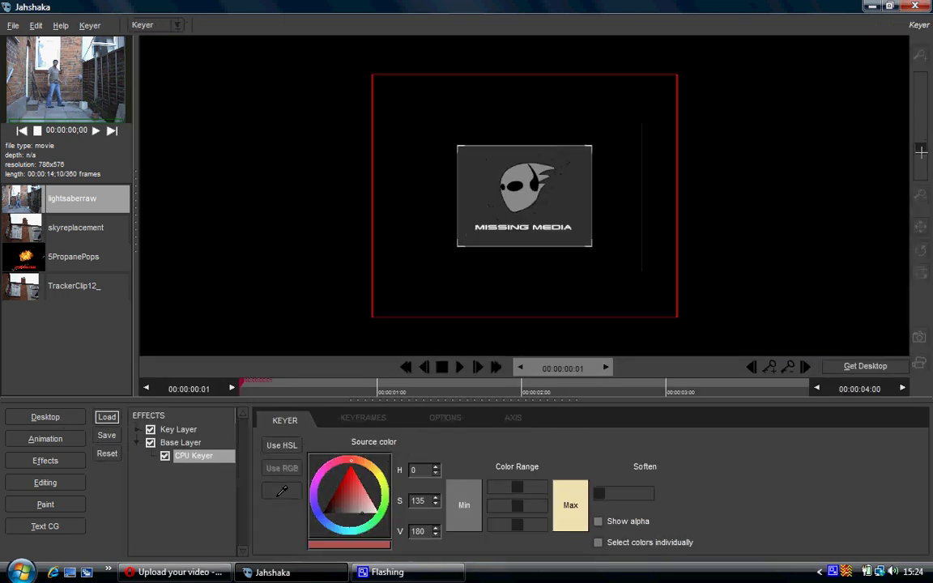
{"action": "left_click", "coordinate": [183, 434]}
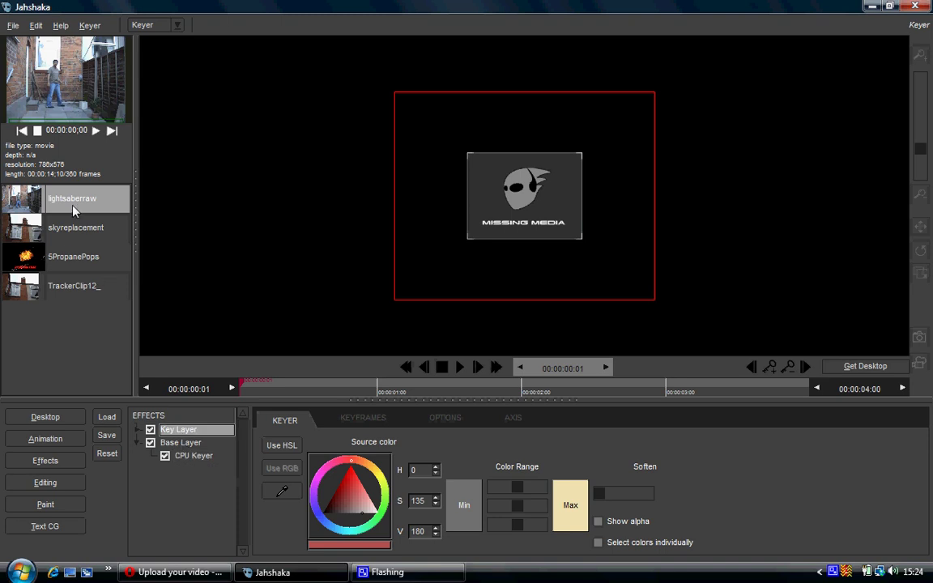
{"action": "left_click", "coordinate": [70, 229]}
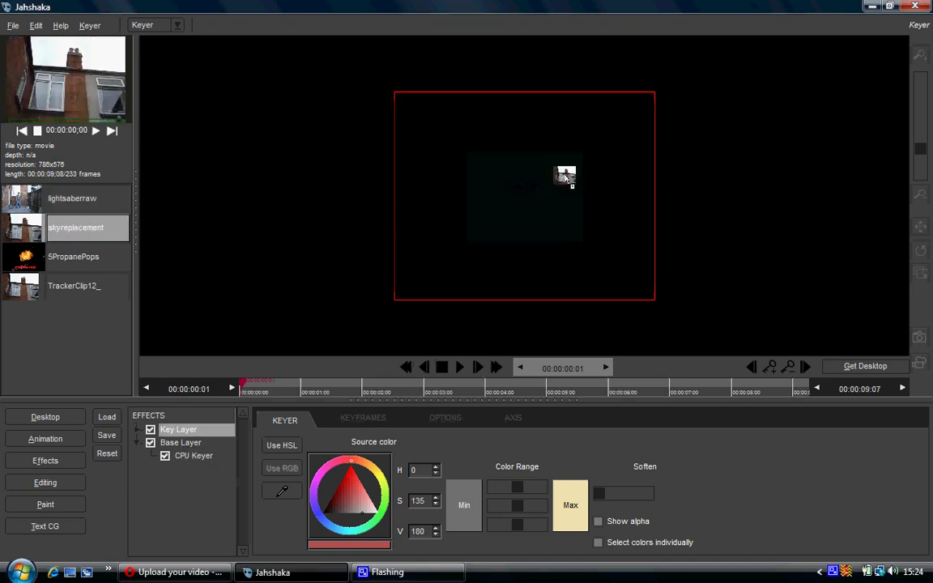
{"action": "left_click", "coordinate": [247, 387]}
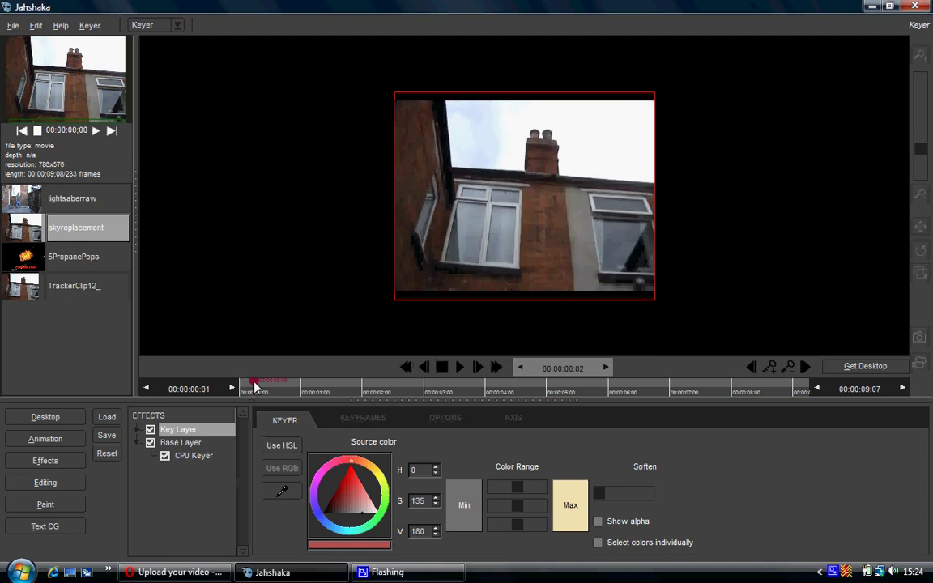
Load the lightsaberraw clip into the Base Layer
{"action": "left_click", "coordinate": [181, 442]}
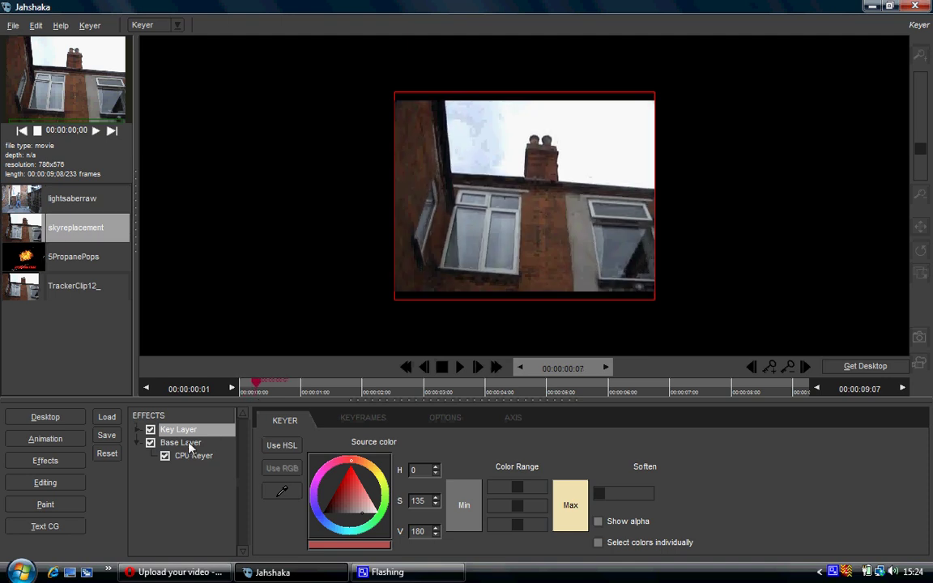
{"action": "left_click", "coordinate": [71, 205]}
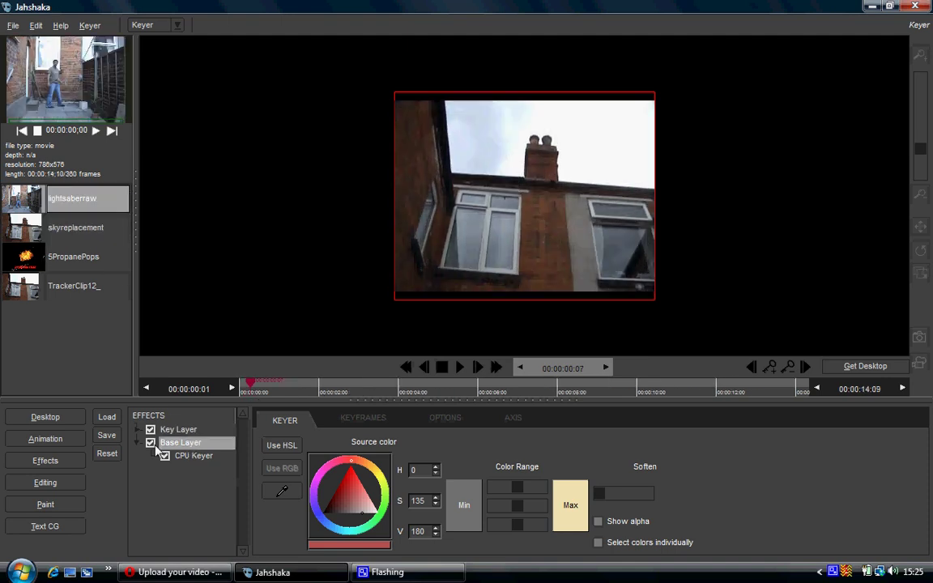
Sample the white sky in the skyreplacement clip preview as the CPU Keyer's source colour
{"action": "left_click", "coordinate": [194, 456]}
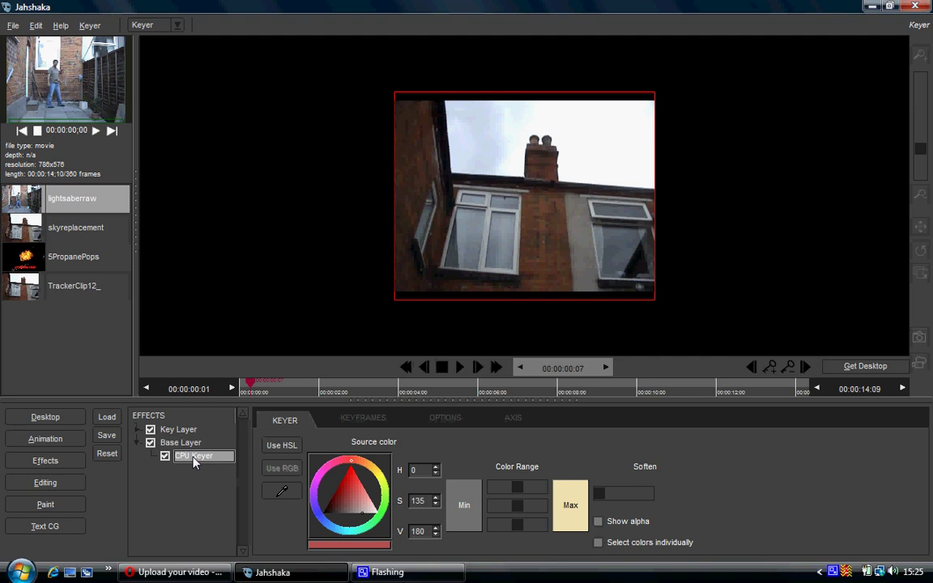
{"action": "left_click", "coordinate": [289, 497]}
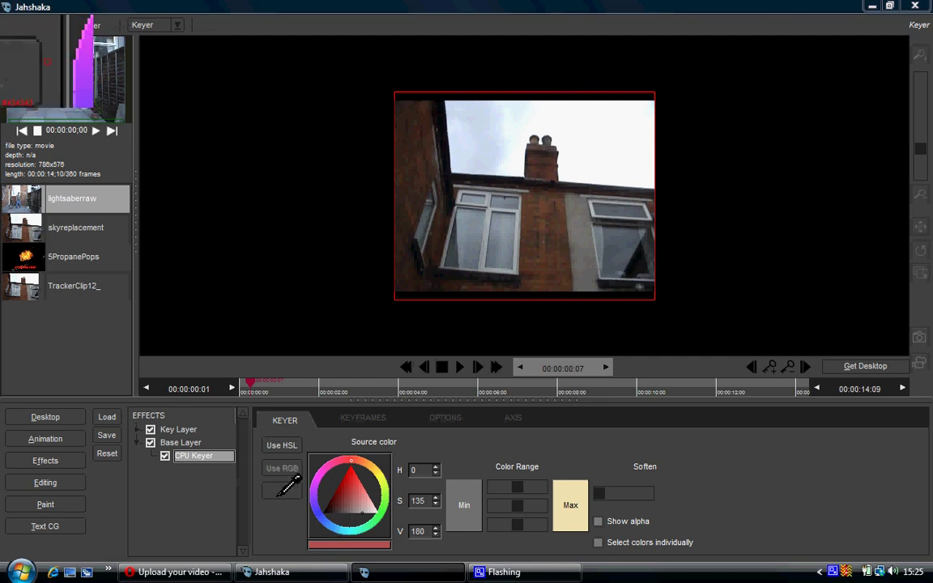
{"action": "left_click", "coordinate": [50, 203]}
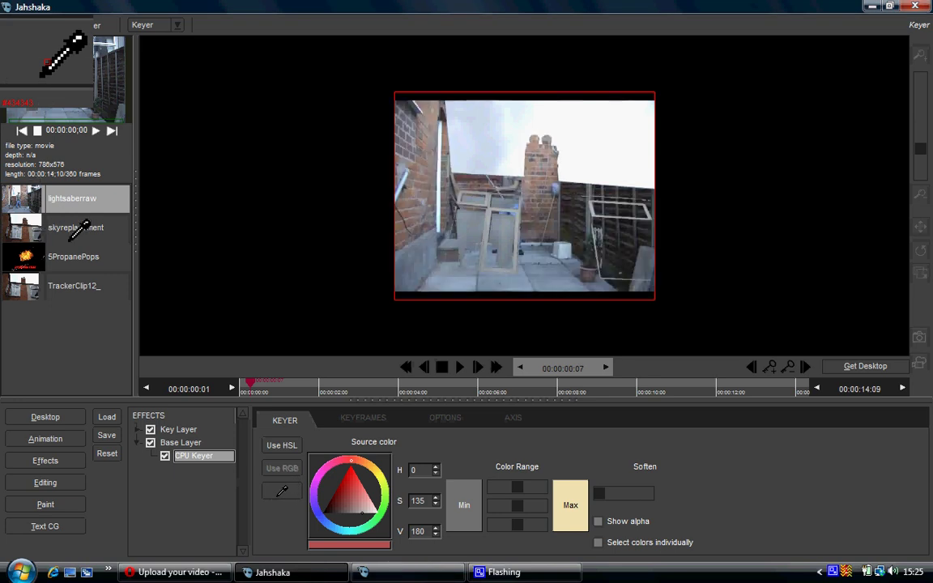
{"action": "left_click", "coordinate": [62, 206]}
{"action": "left_click", "coordinate": [70, 231]}
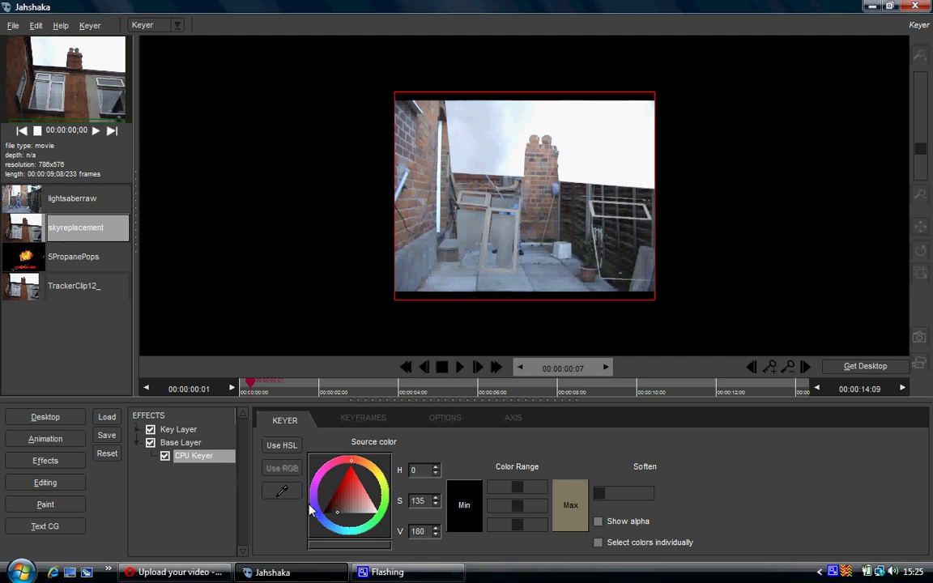
{"action": "left_click", "coordinate": [282, 491]}
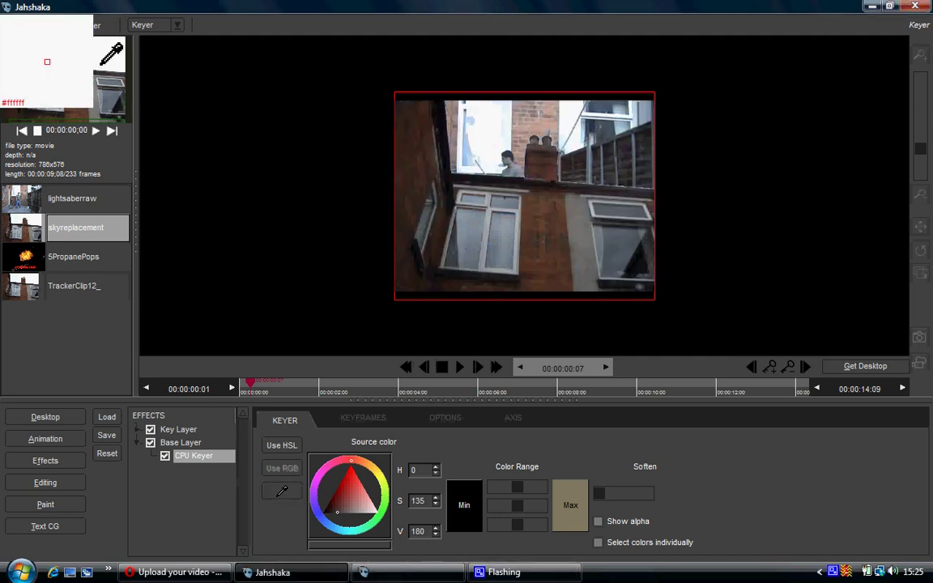
{"action": "left_click", "coordinate": [102, 64]}
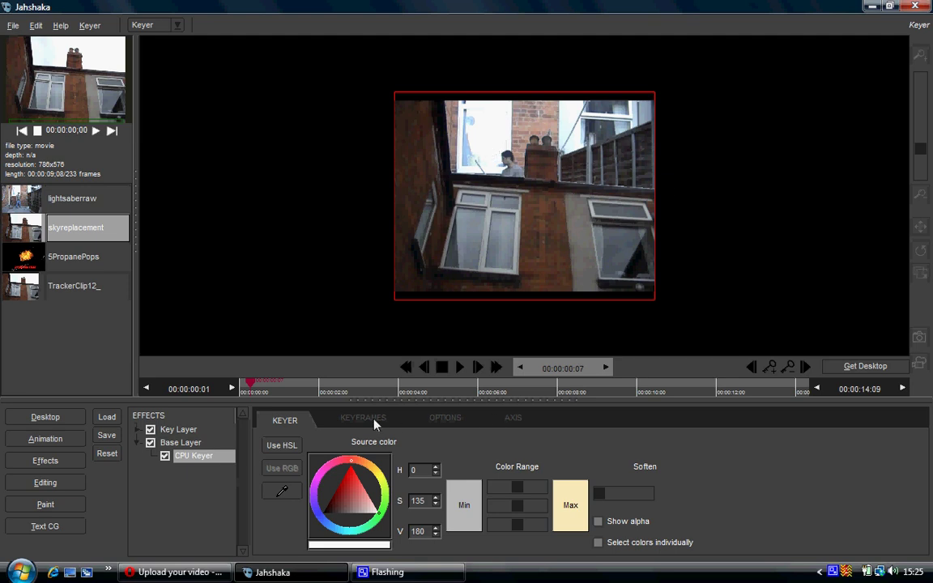
Compare the CPU Keyer's axis values with the chroma key controls in the Animation module and return to the media desktop
{"action": "left_click", "coordinate": [517, 418]}
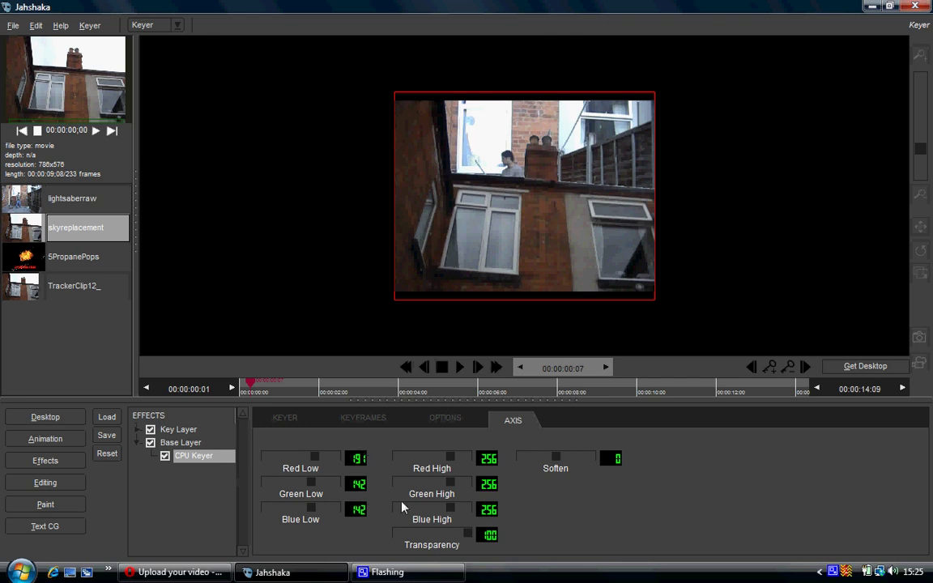
{"action": "left_click", "coordinate": [78, 441]}
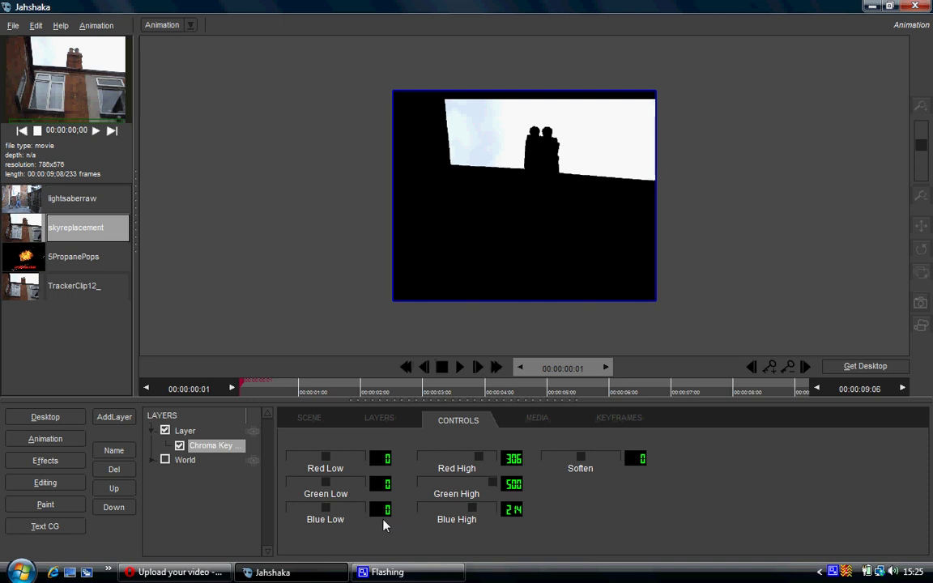
{"action": "left_click", "coordinate": [46, 416]}
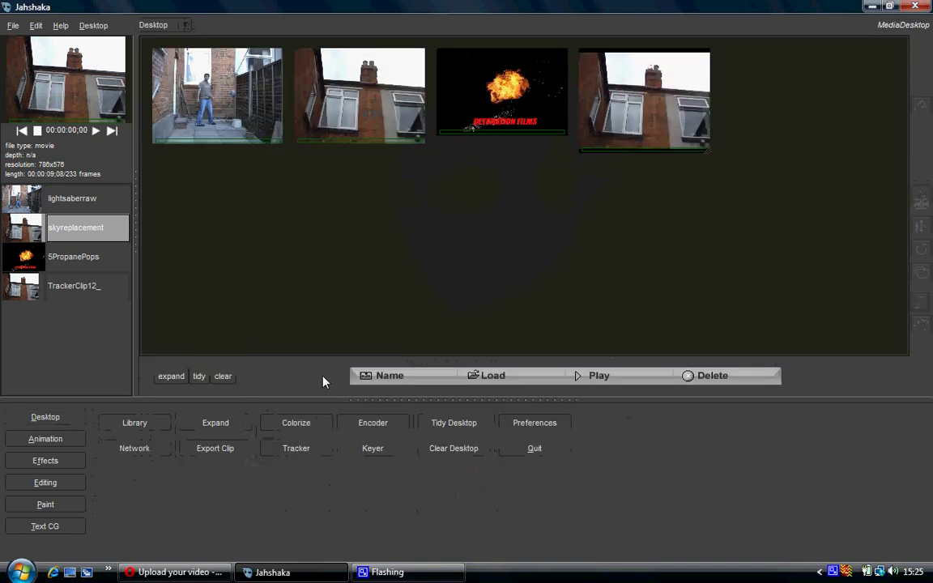
{"action": "left_click", "coordinate": [375, 445]}
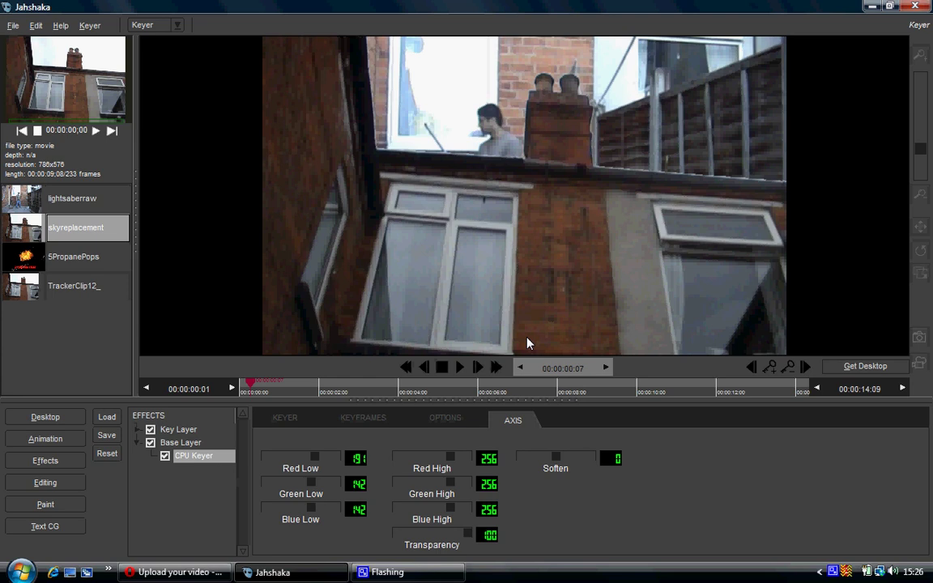
{"action": "left_click", "coordinate": [37, 437]}
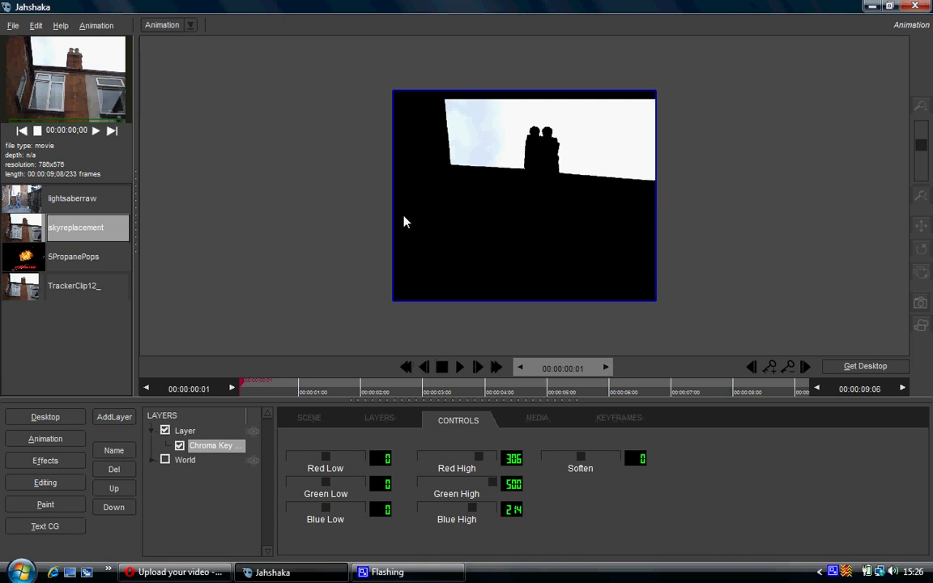
{"action": "left_click", "coordinate": [46, 416]}
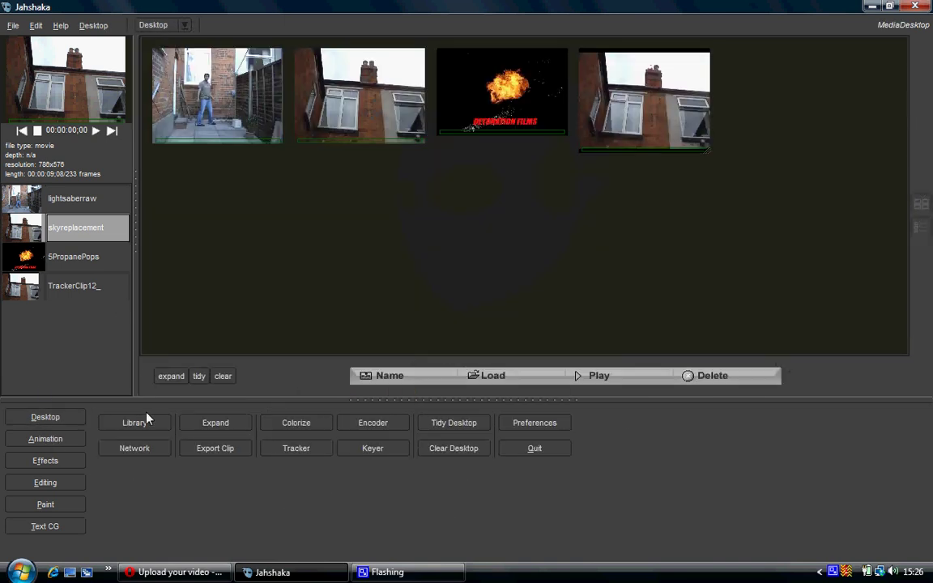
Reopen the Keyer module and review the CPU Keyer's source colour, options, keyframe and axis settings
{"action": "left_click", "coordinate": [364, 448]}
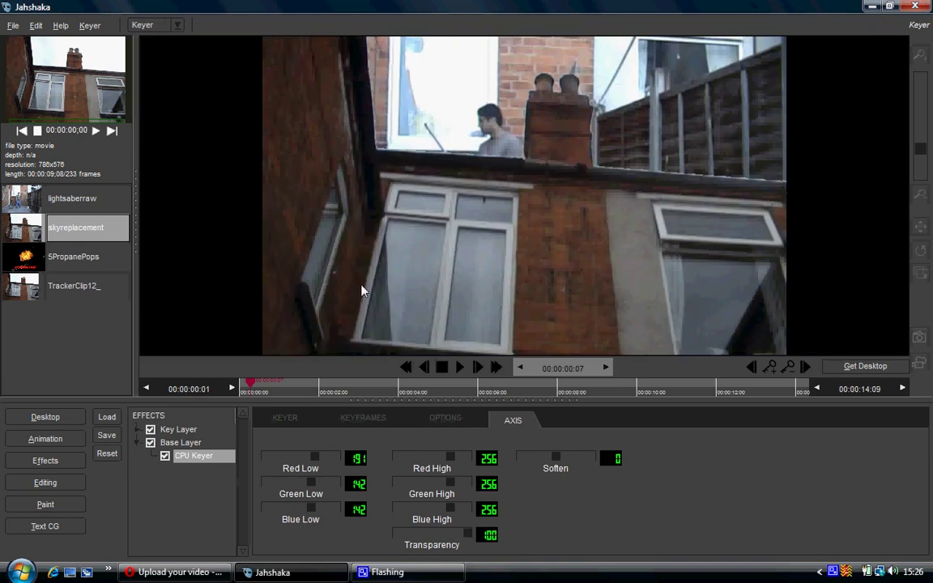
{"action": "left_click", "coordinate": [285, 419]}
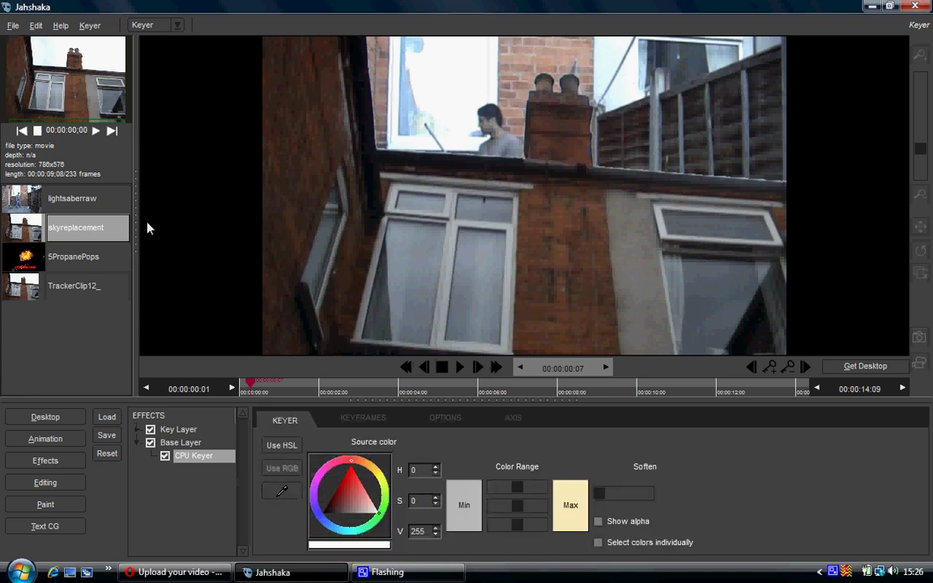
{"action": "left_click", "coordinate": [445, 417]}
{"action": "left_click", "coordinate": [380, 419]}
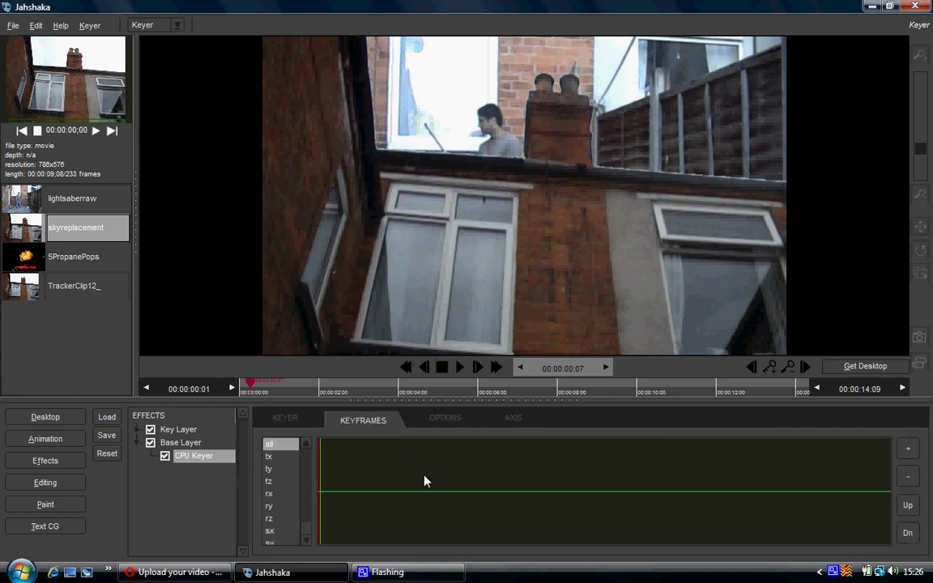
{"action": "left_click", "coordinate": [505, 419]}
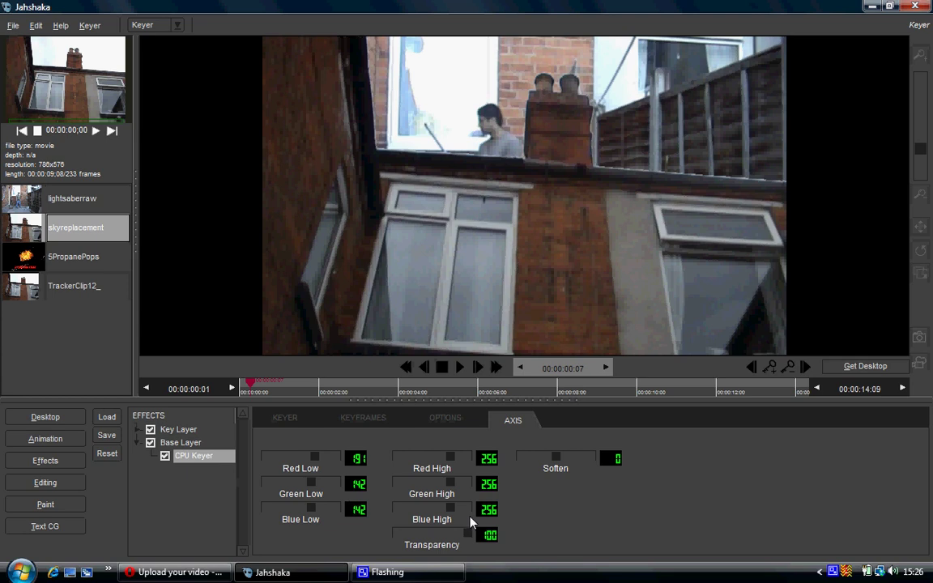
Open the Tracker module from the media desktop and set the red point's Search Radius and Sensitivity to 0
{"action": "left_click", "coordinate": [83, 421]}
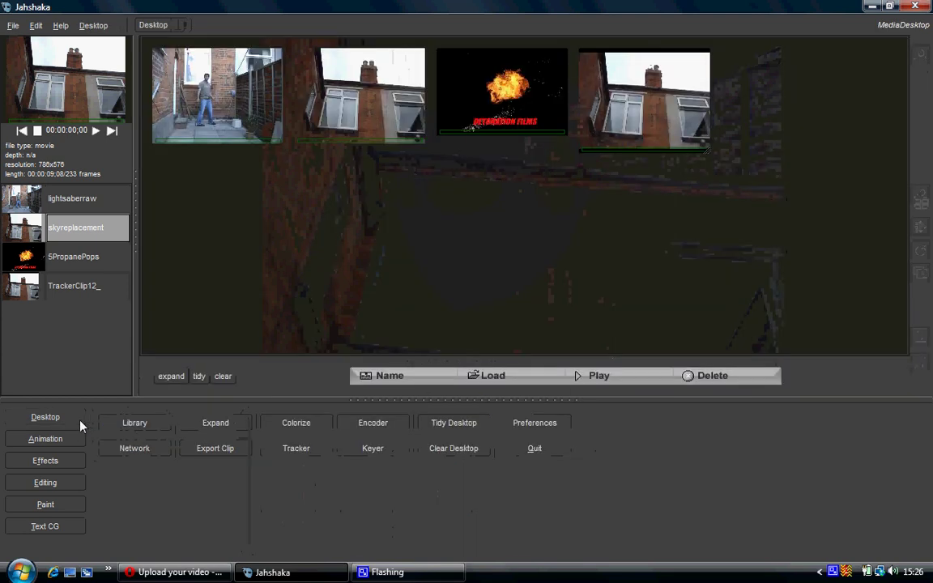
{"action": "left_click", "coordinate": [312, 453]}
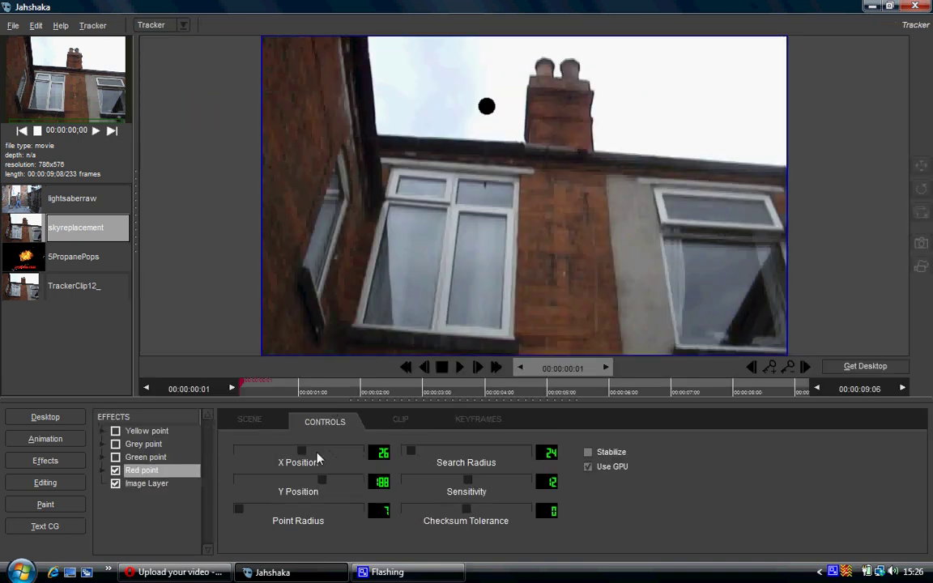
{"action": "left_click_drag", "start_coordinate": [546, 450], "coordinate": [377, 506]}
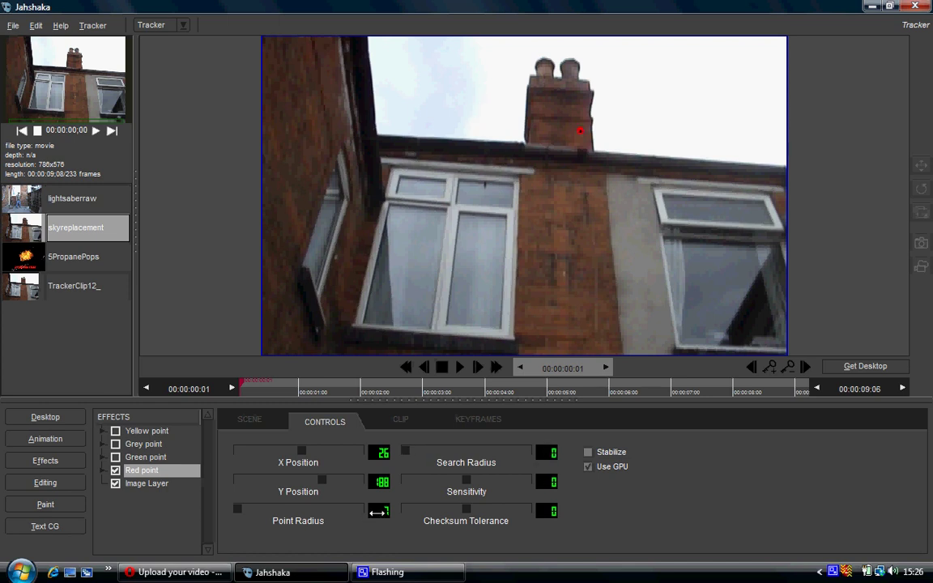
Turn the red point off and back on, and place it on the left chimney pot at X Position 25, Y Position 187
{"action": "left_click", "coordinate": [115, 470]}
{"action": "left_click", "coordinate": [147, 484]}
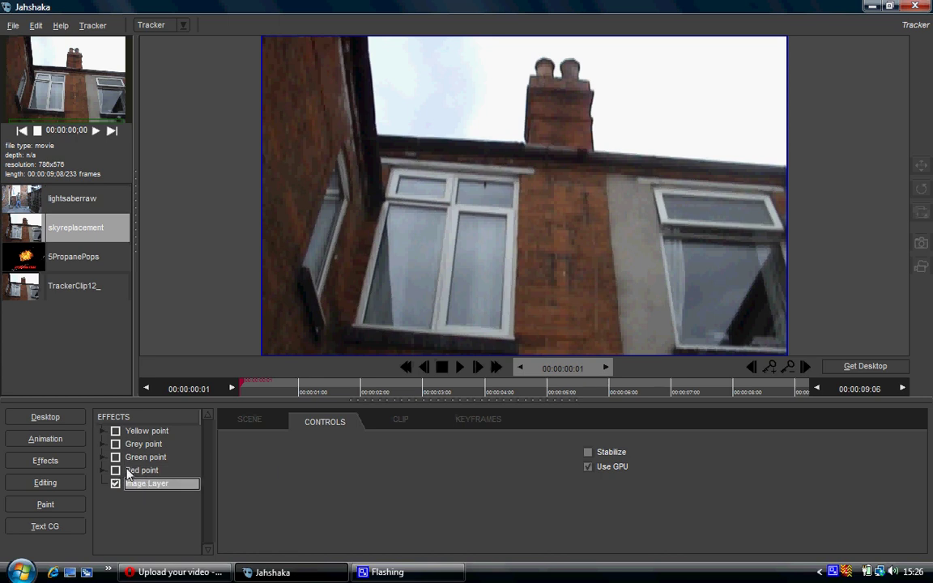
{"action": "left_click", "coordinate": [131, 471]}
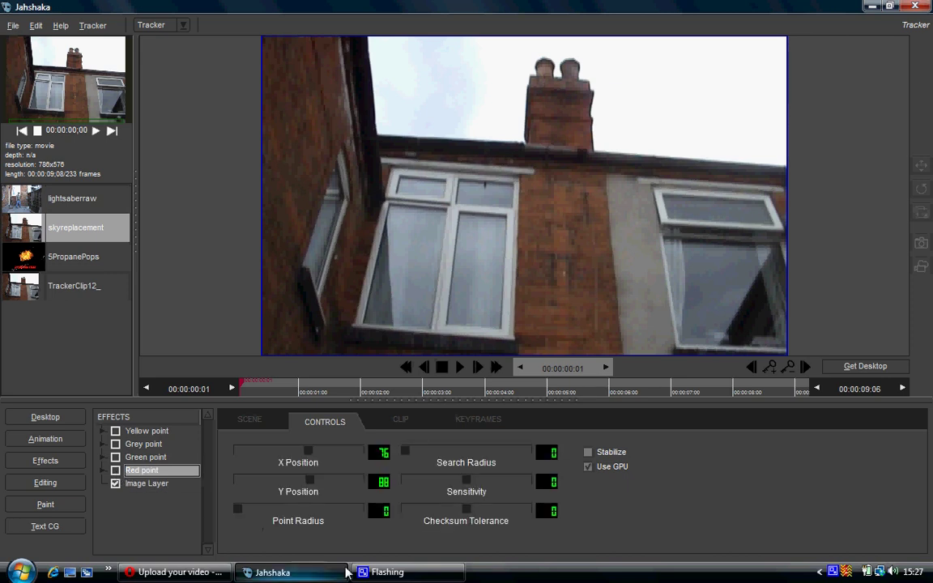
{"action": "mouse_move", "coordinate": [367, 577]}
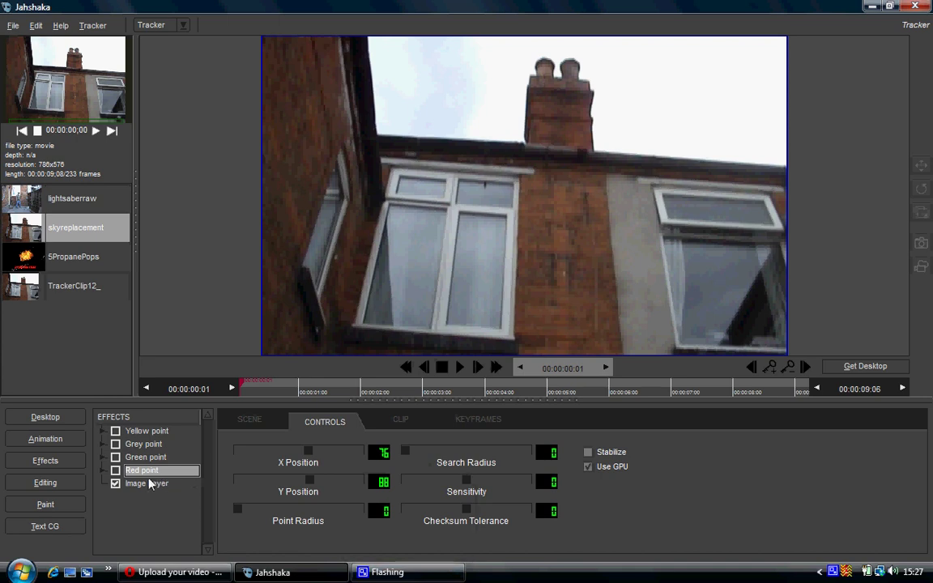
{"action": "left_click", "coordinate": [116, 472]}
{"action": "left_click_drag", "start_coordinate": [377, 452], "coordinate": [353, 419]}
{"action": "left_click_drag", "start_coordinate": [378, 481], "coordinate": [451, 469]}
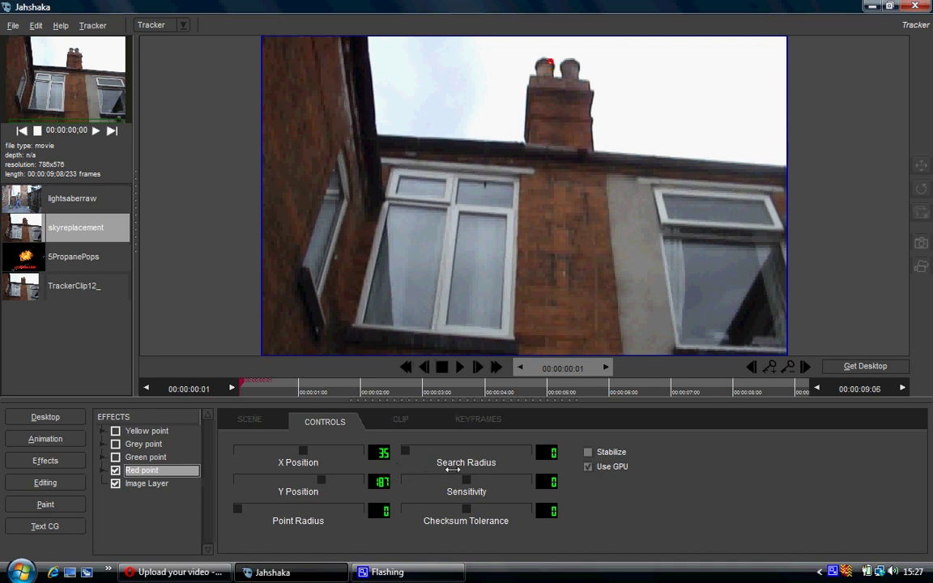
{"action": "left_click_drag", "start_coordinate": [384, 452], "coordinate": [344, 408]}
Play the rendered TrackerClip12_ sequence from the media desktop and return to the desktop
{"action": "left_click", "coordinate": [46, 418]}
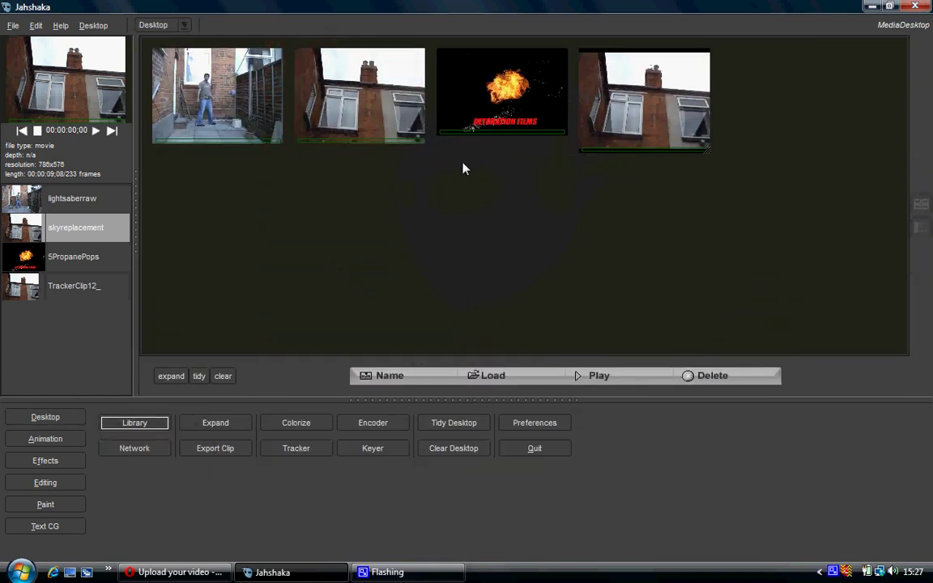
{"action": "left_click", "coordinate": [623, 130]}
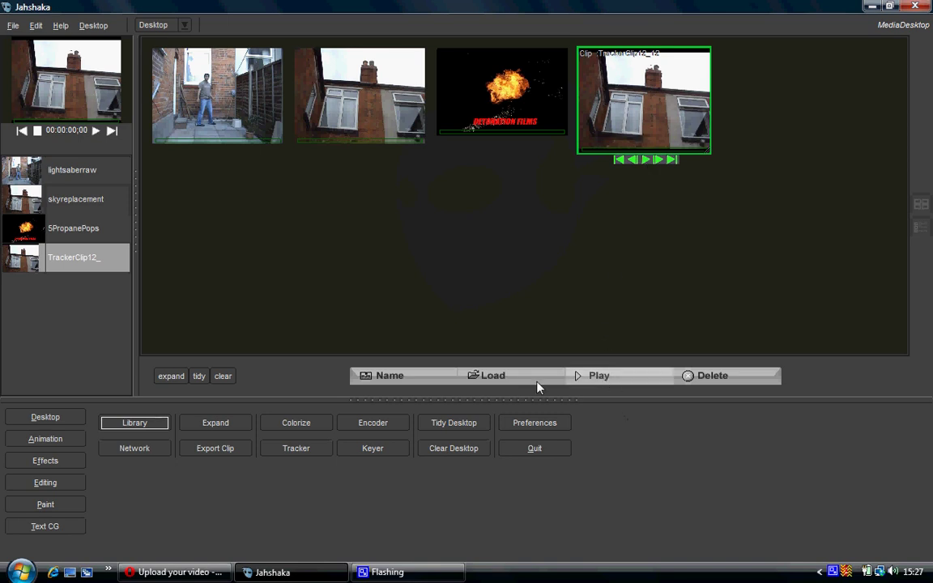
{"action": "left_click", "coordinate": [684, 373]}
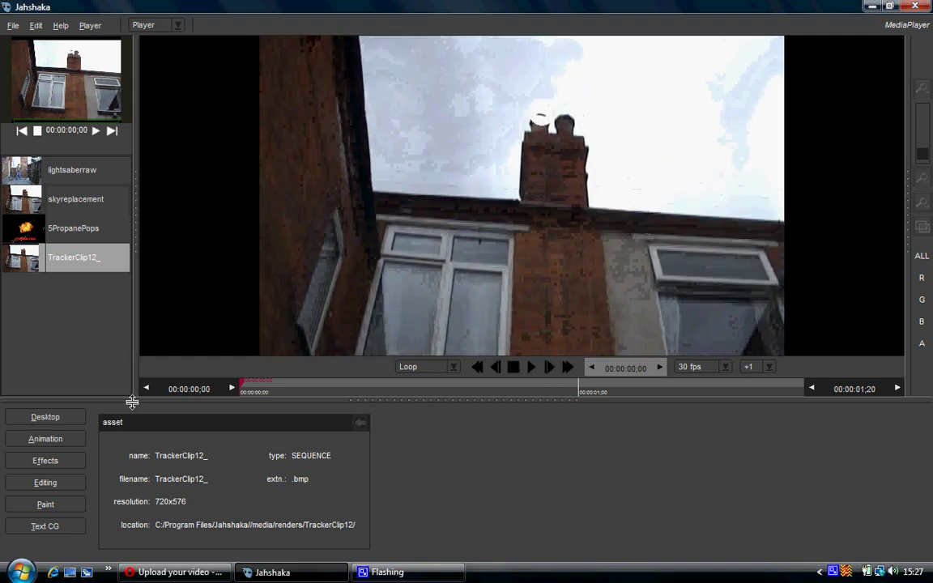
{"action": "left_click", "coordinate": [69, 418]}
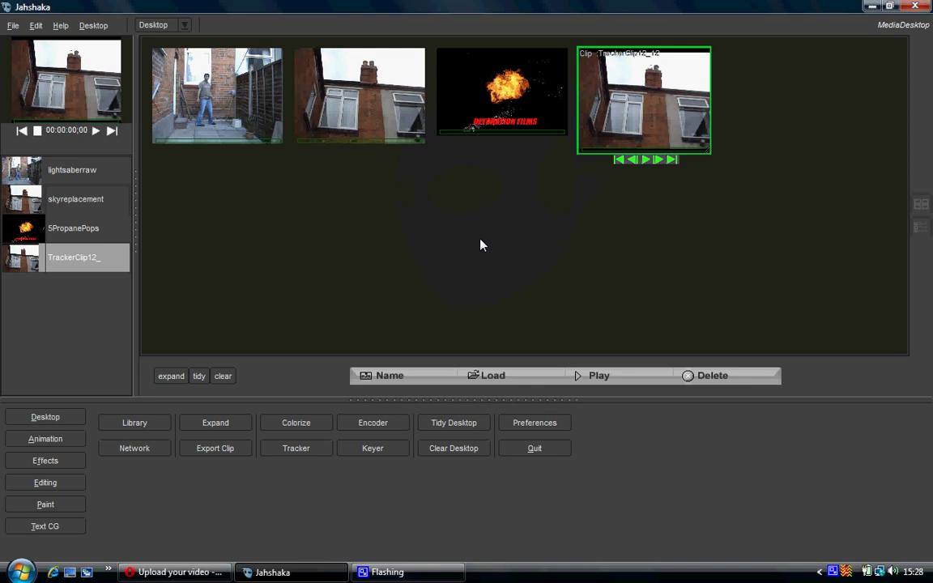
Reopen the Tracker module from the media desktop to check the red point on the chimney pot
{"action": "left_click", "coordinate": [377, 450]}
{"action": "left_click", "coordinate": [37, 417]}
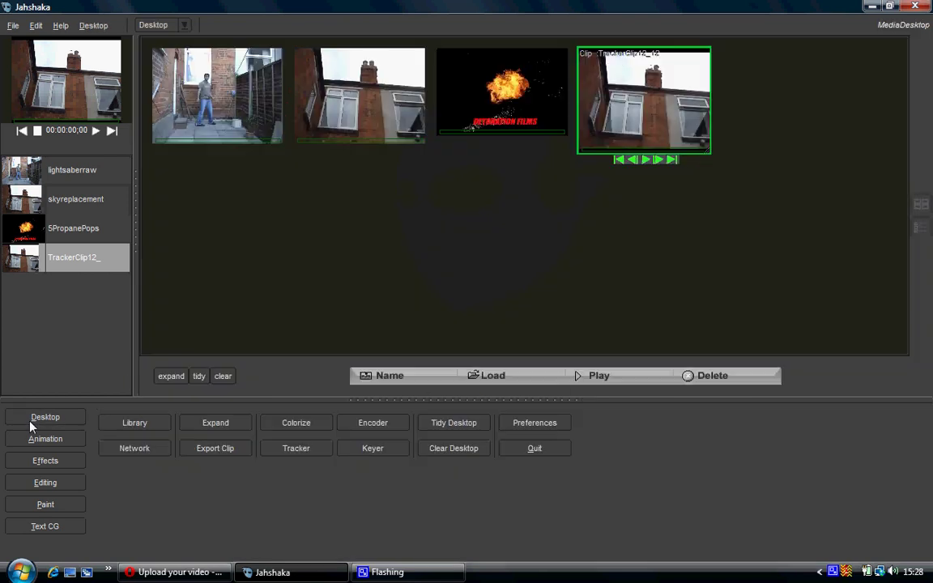
{"action": "left_click", "coordinate": [296, 448]}
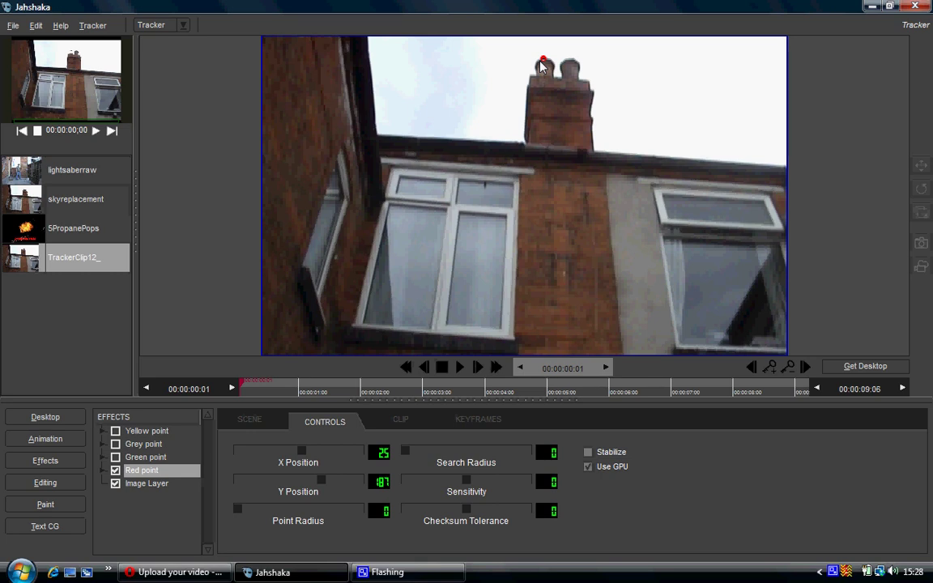
Switch to the Animation module and delete the Chroma Key effect from the layer
{"action": "left_click", "coordinate": [63, 463]}
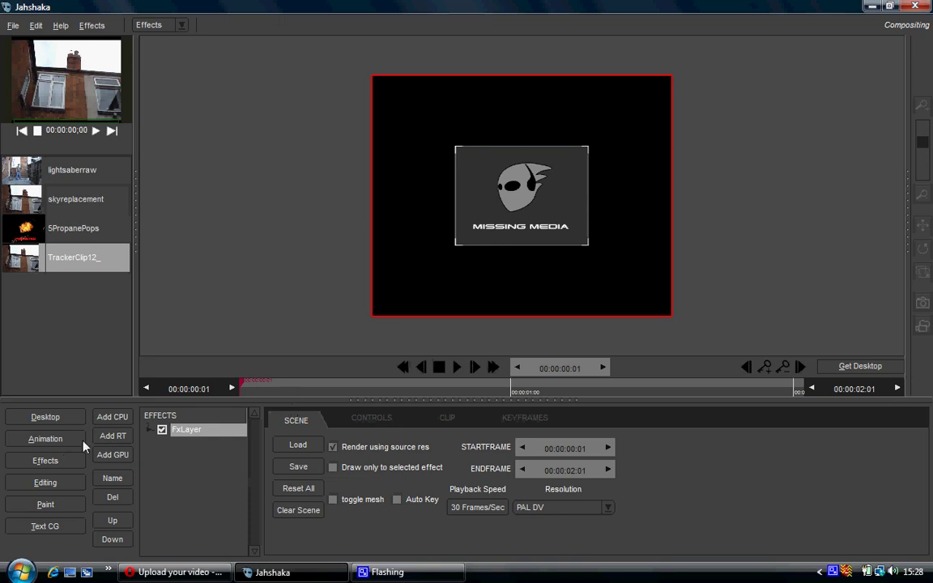
{"action": "left_click", "coordinate": [80, 439]}
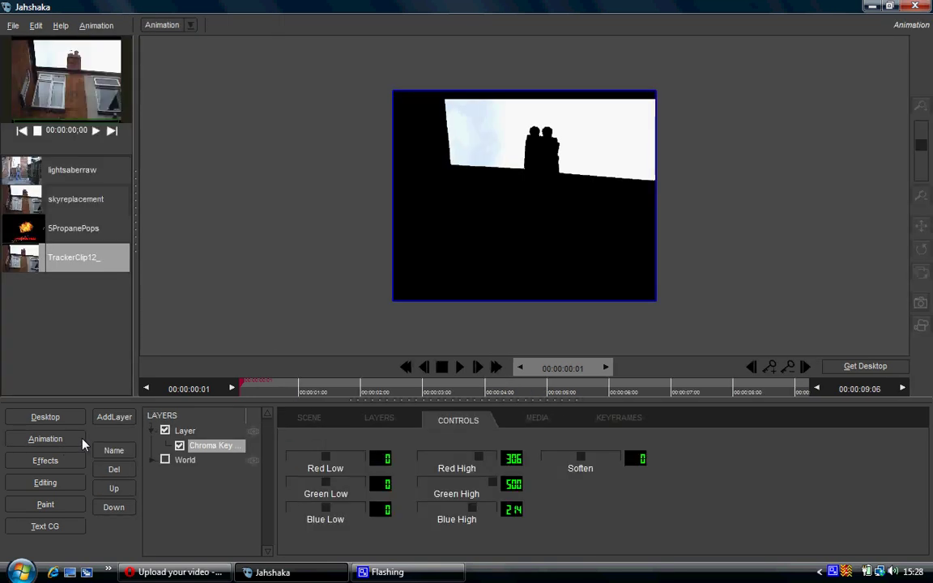
{"action": "left_click", "coordinate": [184, 431]}
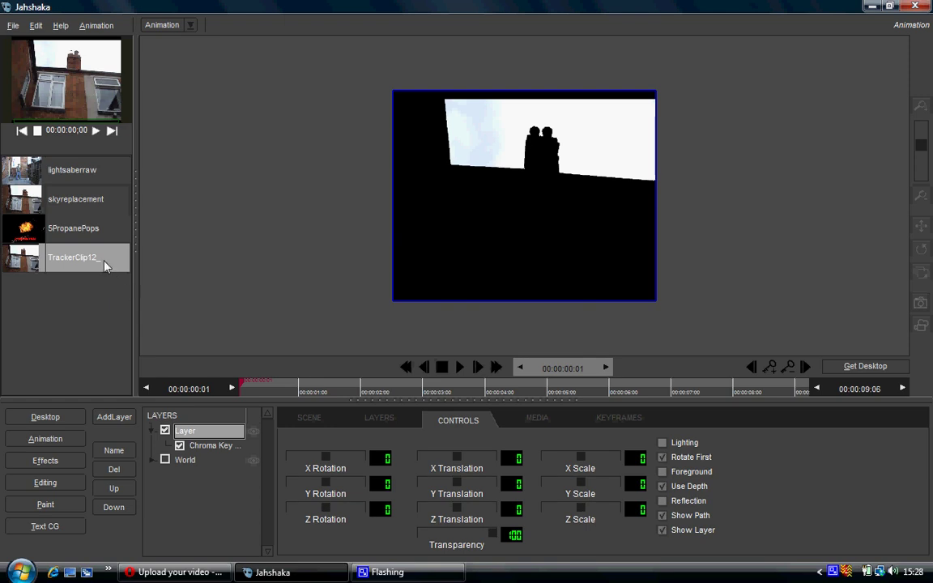
{"action": "left_click", "coordinate": [212, 446]}
{"action": "left_click", "coordinate": [122, 469]}
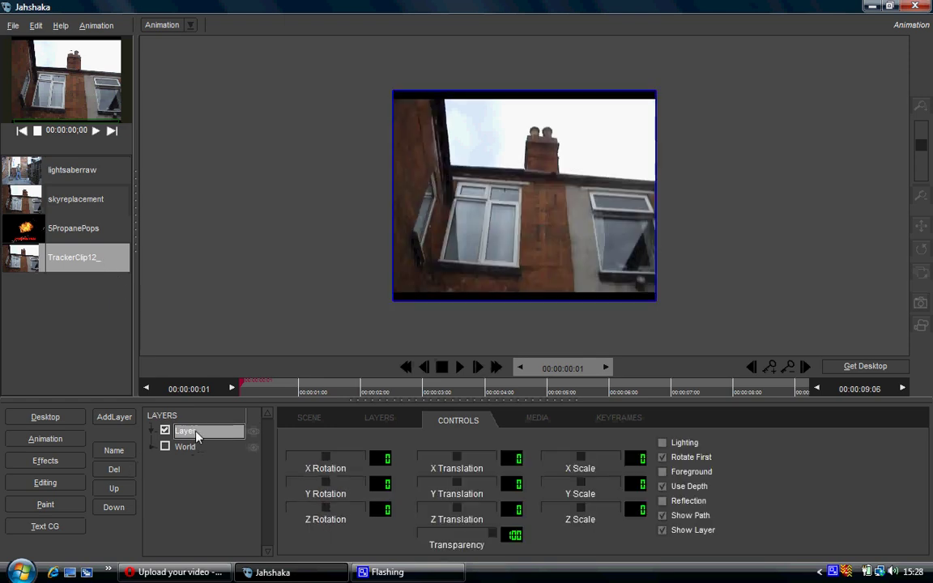
Load the TrackerClip12_ sequence onto the Animation layer, play it through and return the playhead to the first frame
{"action": "left_click_drag", "start_coordinate": [84, 229], "coordinate": [500, 186]}
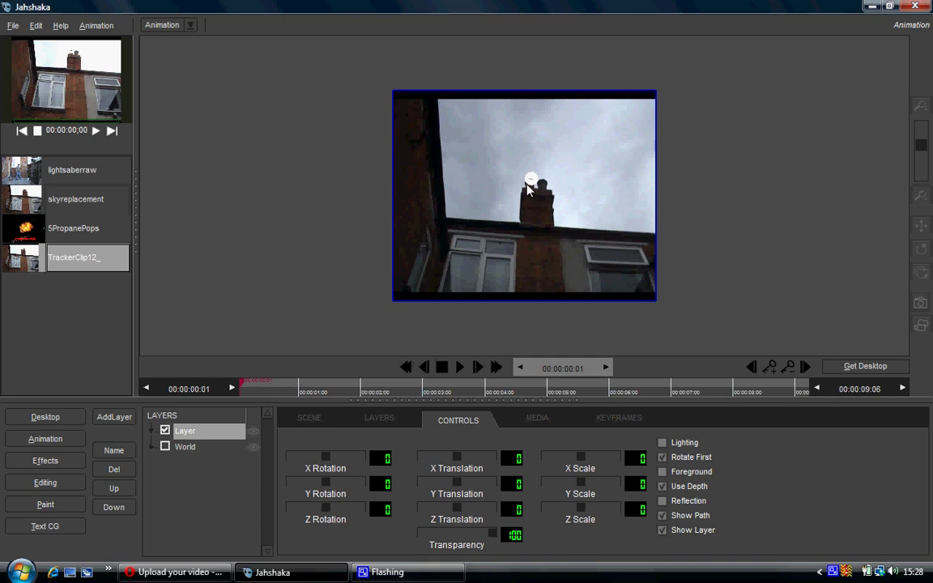
{"action": "mouse_move", "coordinate": [240, 389]}
{"action": "left_mouse_down"}
{"action": "mouse_move", "coordinate": [395, 390]}
{"action": "mouse_move", "coordinate": [242, 388]}
{"action": "left_mouse_up"}
{"action": "left_click", "coordinate": [426, 369]}
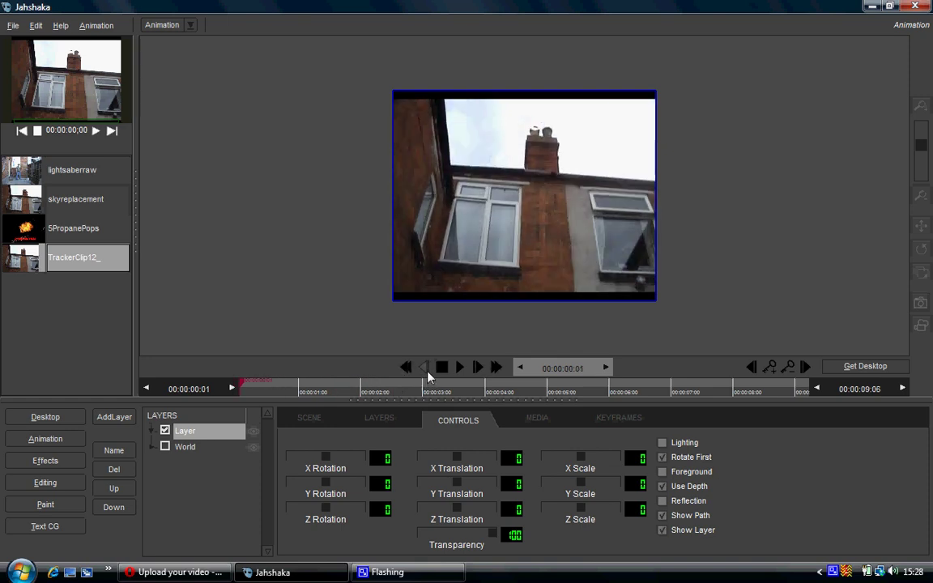
{"action": "left_click", "coordinate": [462, 369]}
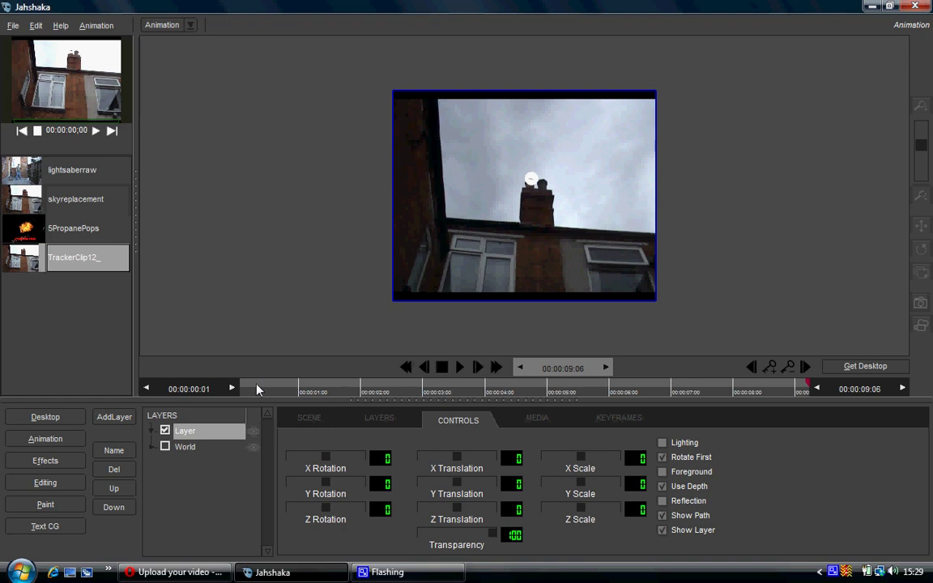
{"action": "left_click_drag", "start_coordinate": [800, 386], "coordinate": [231, 380]}
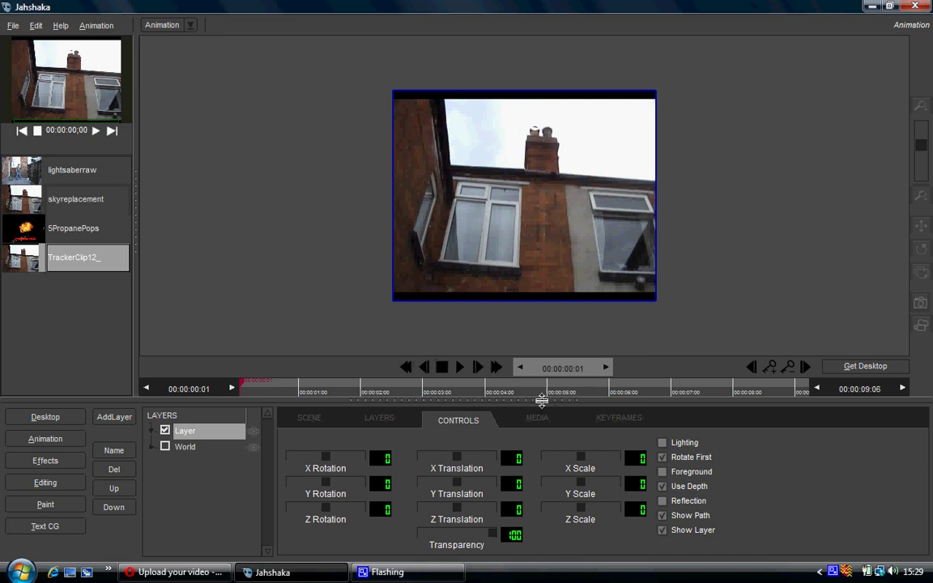
Examine the layer's media, keyframe, transform, layer type and scene settings, and return to the media desktop
{"action": "left_click", "coordinate": [567, 420]}
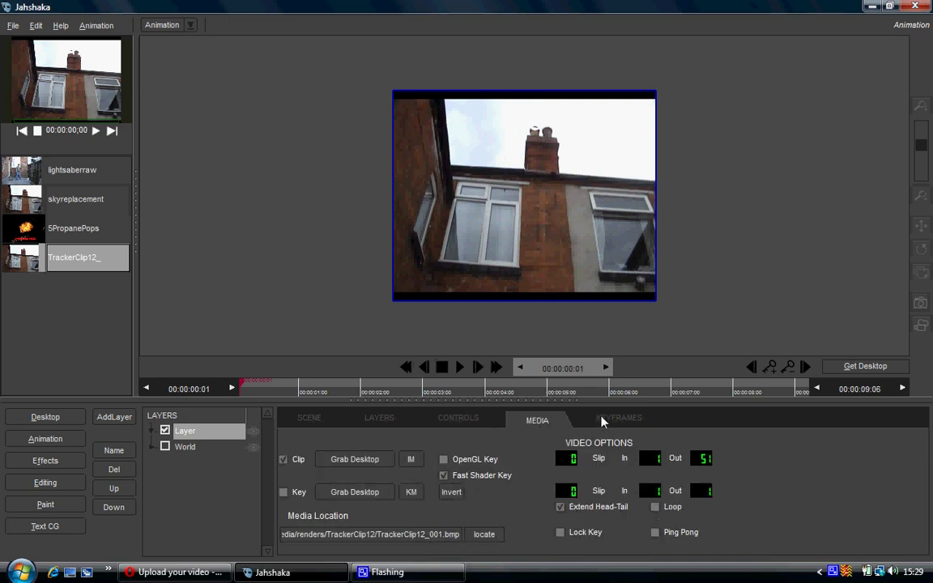
{"action": "left_click", "coordinate": [601, 421]}
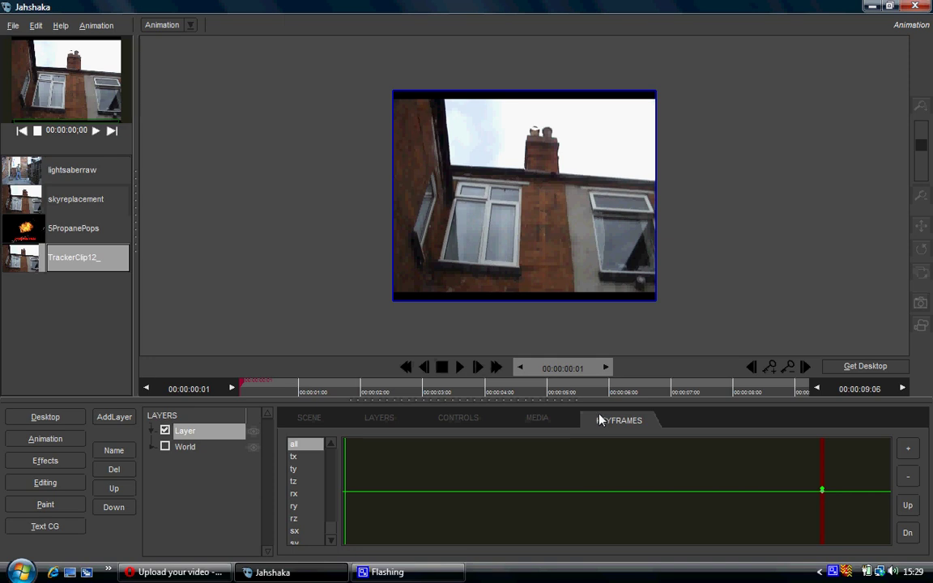
{"action": "left_click", "coordinate": [487, 423]}
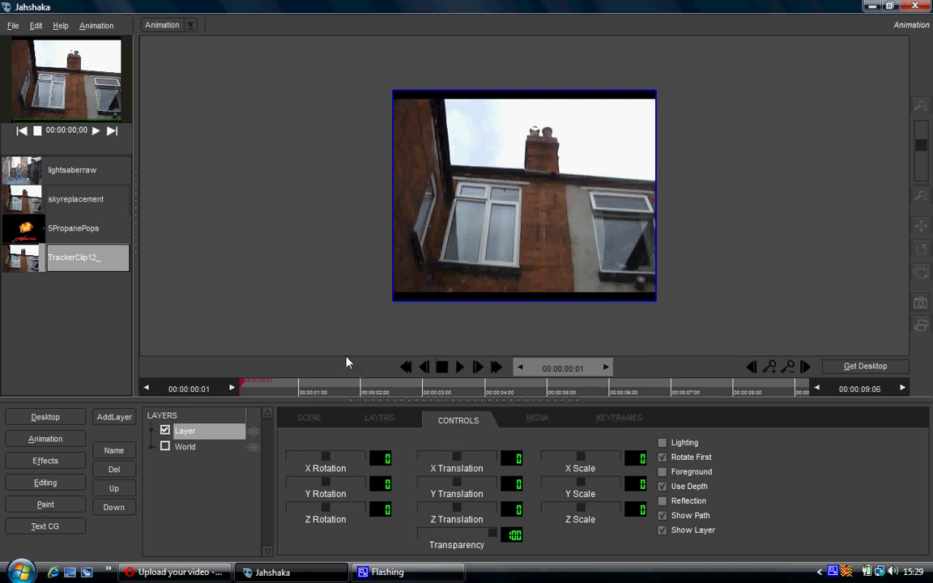
{"action": "left_click", "coordinate": [396, 419]}
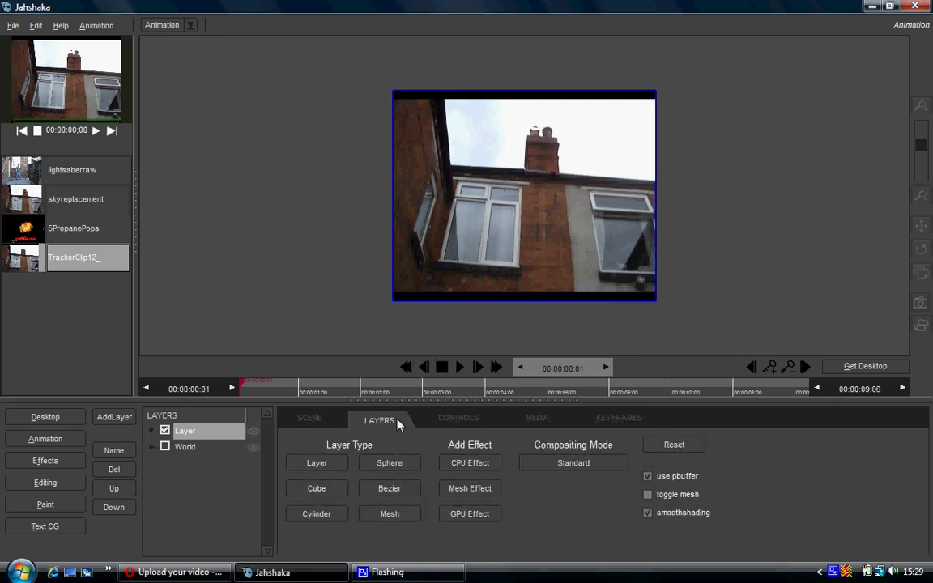
{"action": "left_click", "coordinate": [613, 421]}
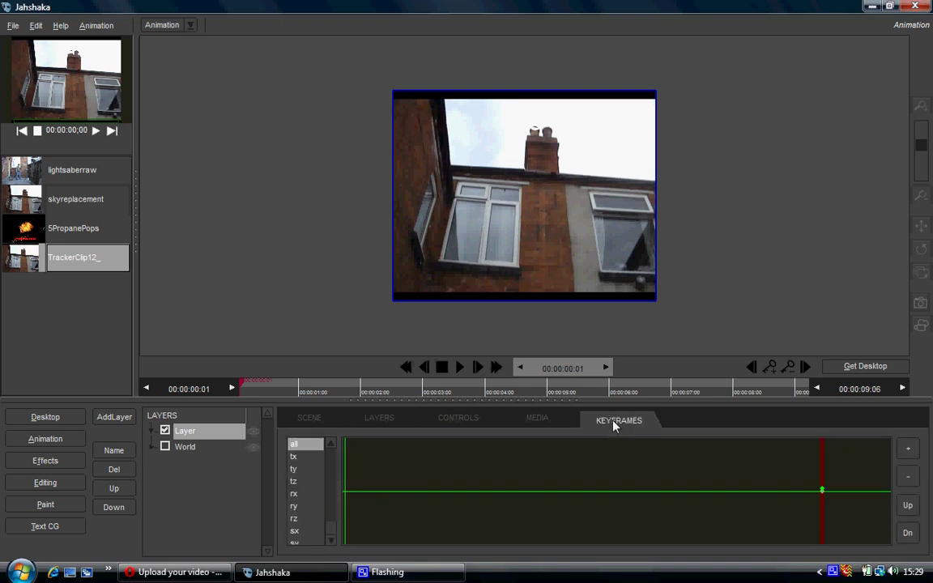
{"action": "left_click", "coordinate": [485, 420]}
{"action": "left_click", "coordinate": [526, 419]}
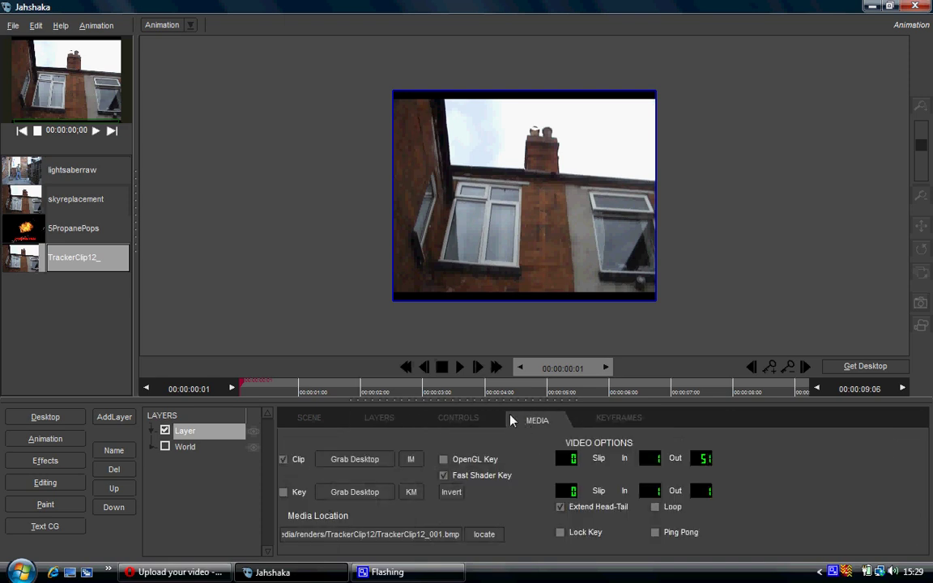
{"action": "left_click", "coordinate": [437, 414]}
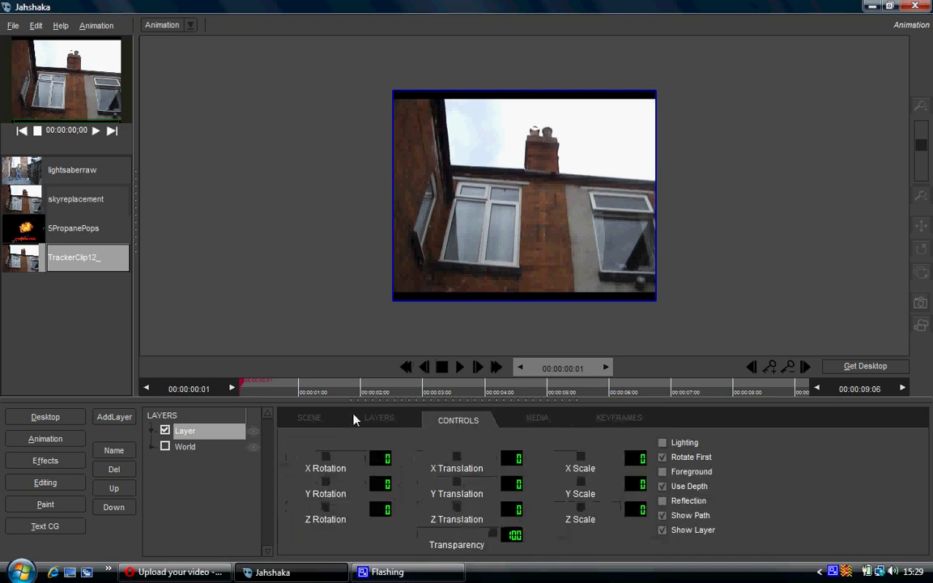
{"action": "left_click", "coordinate": [316, 416]}
{"action": "left_click", "coordinate": [45, 416]}
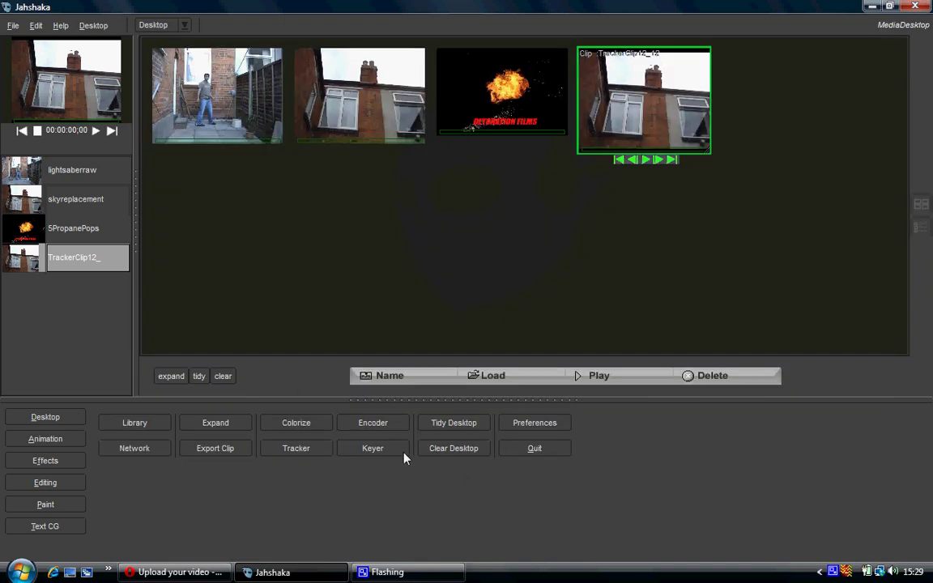